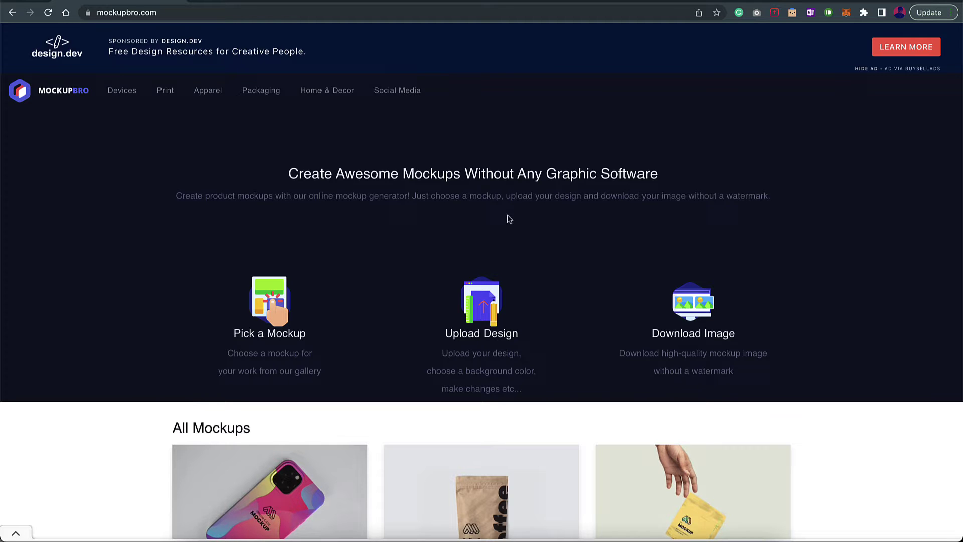
# Page through MockupBro's Devices gallery to page 3 and open the Woman Holding Smartphone Mockup.
pyautogui.click(119, 99)
pyautogui.scroll(-3, 128, 258)
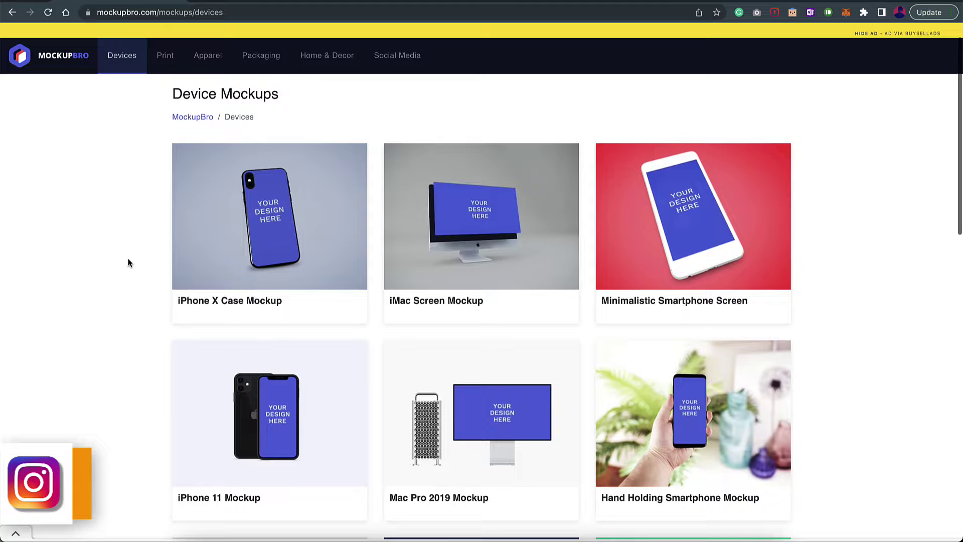
pyautogui.scroll(-15, 127, 262)
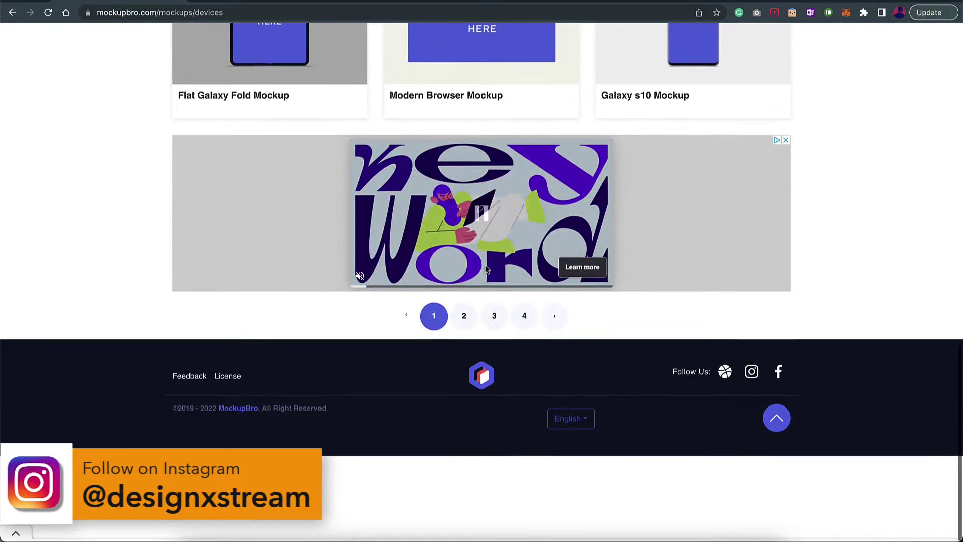
pyautogui.click(464, 315)
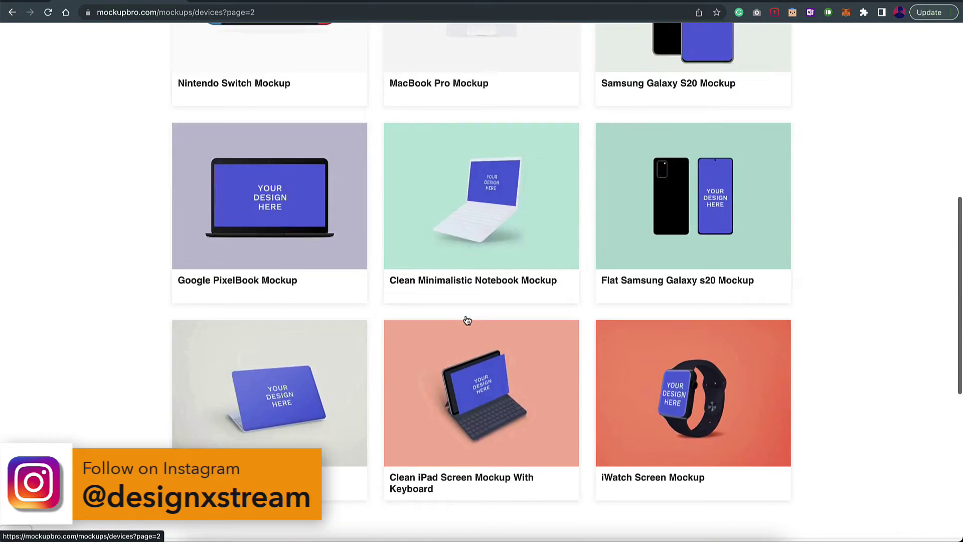
pyautogui.scroll(-15, 467, 320)
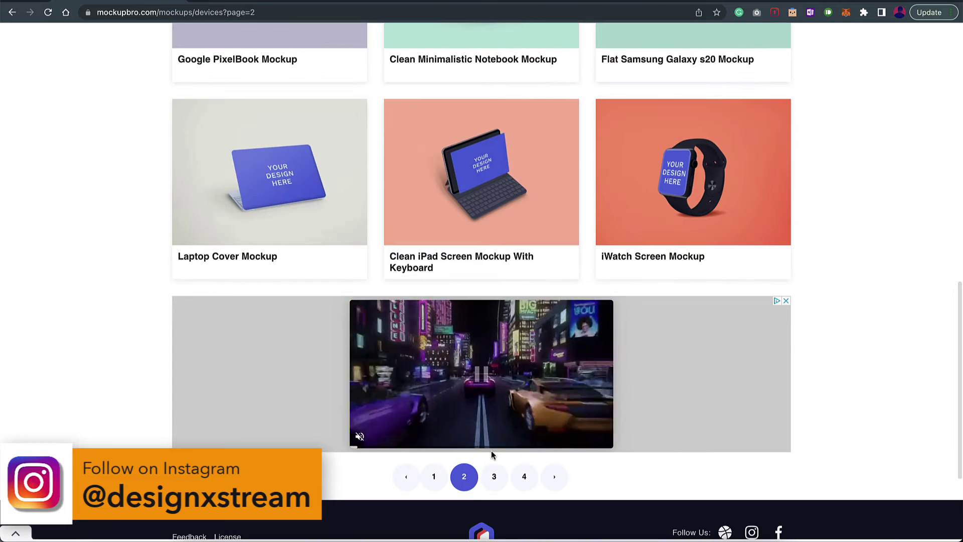
pyautogui.click(495, 475)
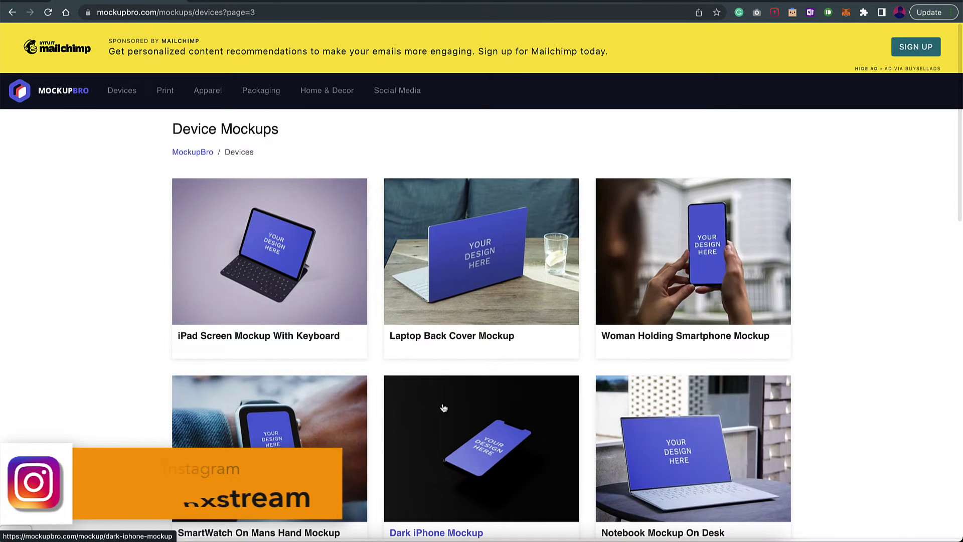
pyautogui.click(692, 285)
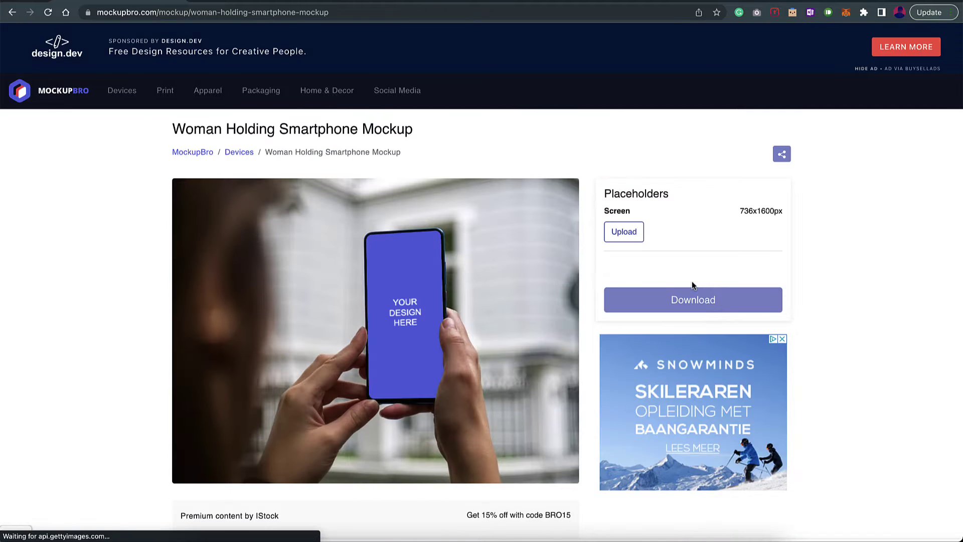
# Upload iPhone 14 - 1.png as the phone screen, accept the crop, and download the PNG mockup.
pyautogui.click(625, 233)
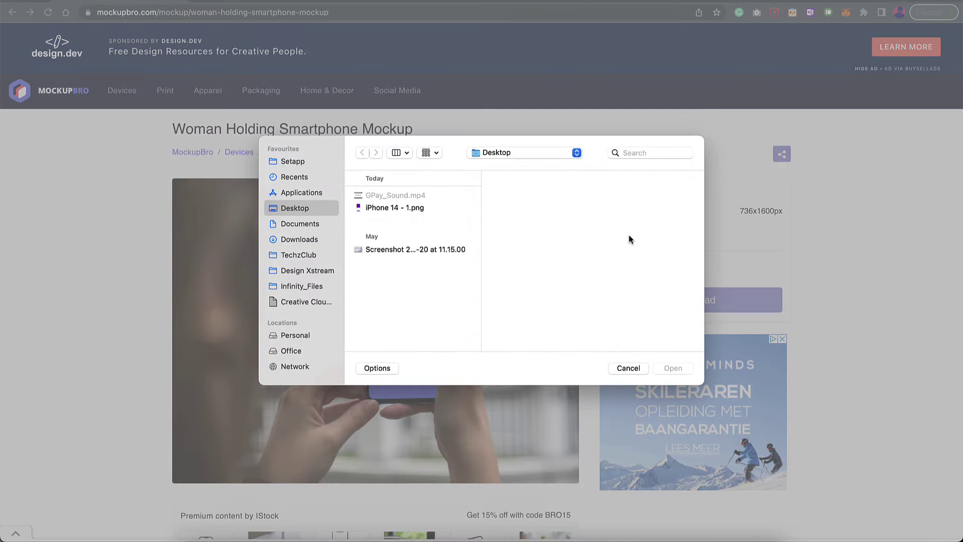
pyautogui.click(411, 209)
pyautogui.click(682, 371)
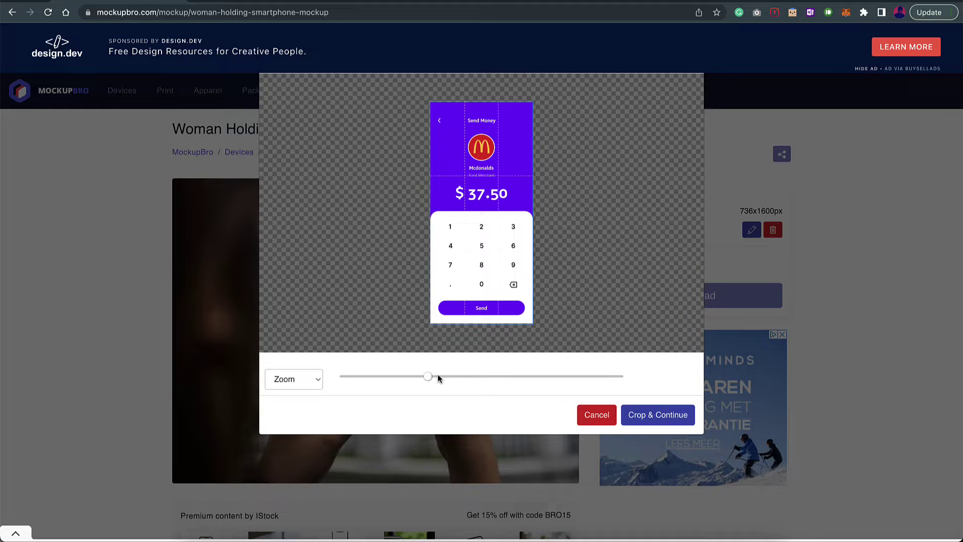
pyautogui.click(657, 415)
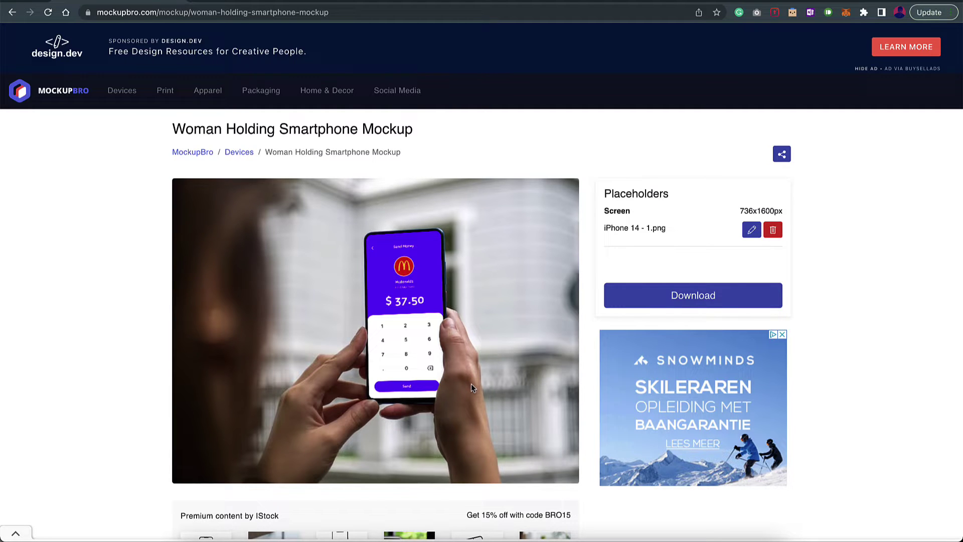
pyautogui.click(658, 297)
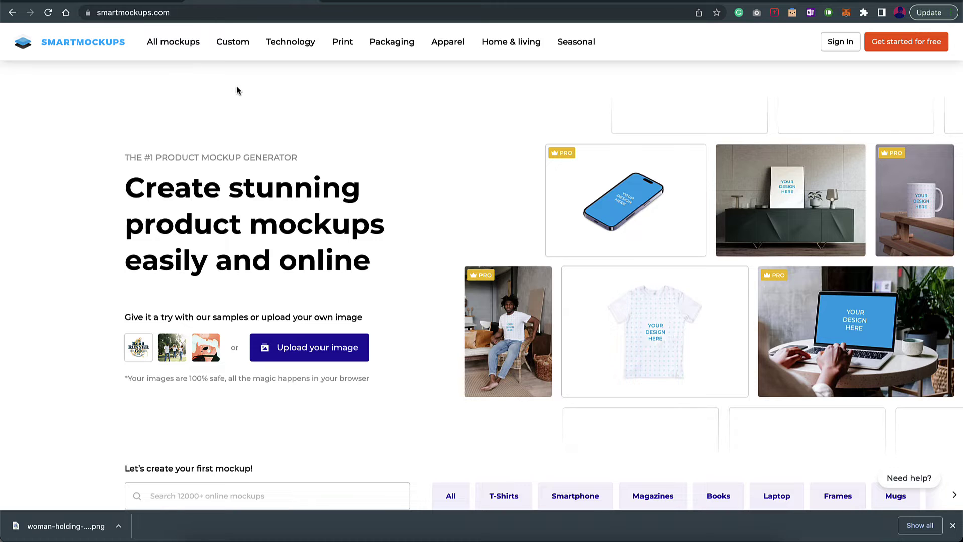
# Bring up Smartmockups' Technology menu to reach the Smartphones category.
pyautogui.moveTo(285, 46)
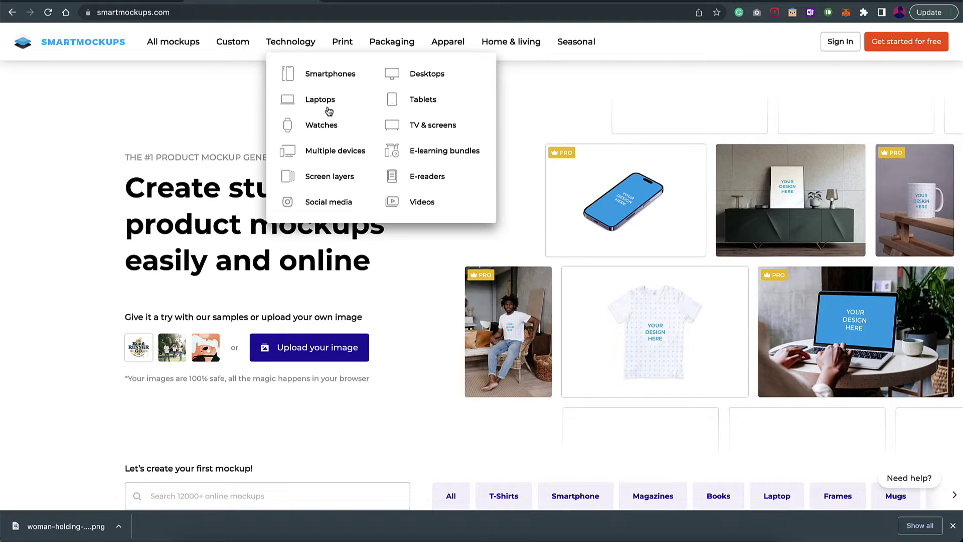
# Open Smartphones, filter to Free mockups, and scroll down to the iPhone 11 in the blue scene.
pyautogui.click(320, 75)
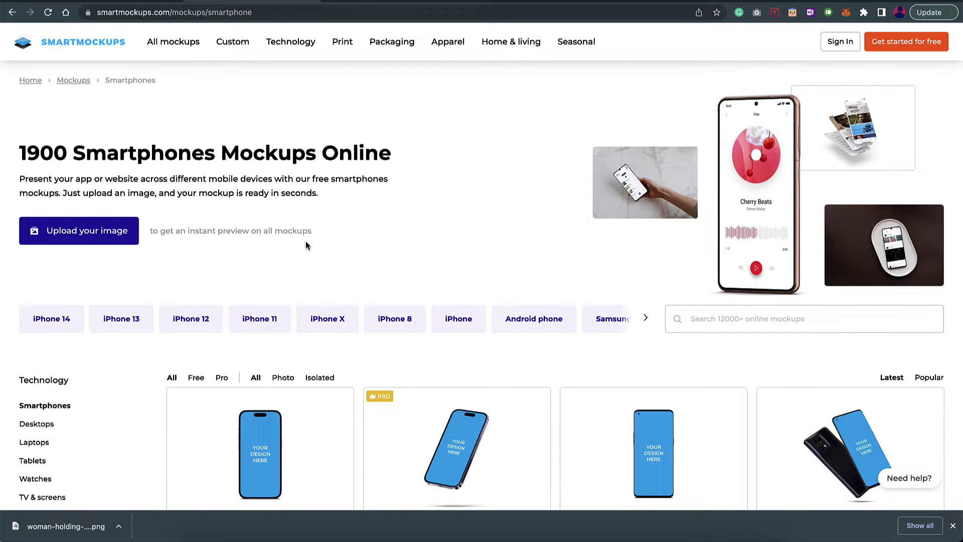
pyautogui.scroll(-1, 308, 251)
pyautogui.scroll(-1, 309, 253)
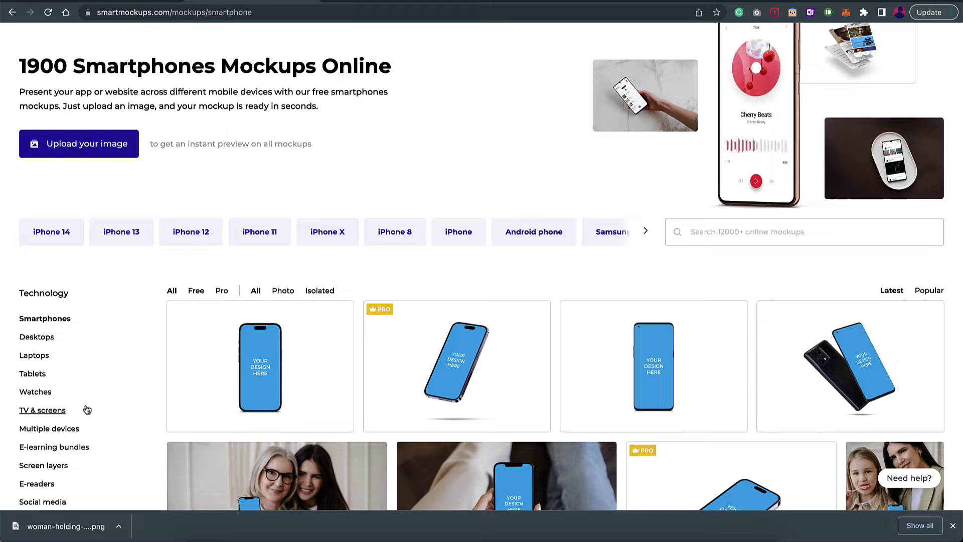
pyautogui.scroll(-1, 144, 349)
pyautogui.scroll(-1, 193, 257)
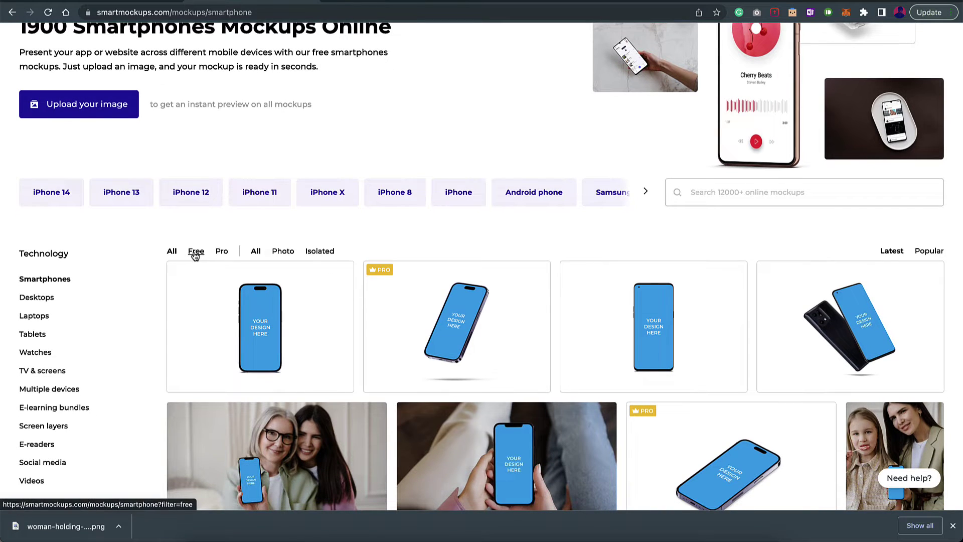
pyautogui.click(196, 252)
pyautogui.scroll(-10, 210, 327)
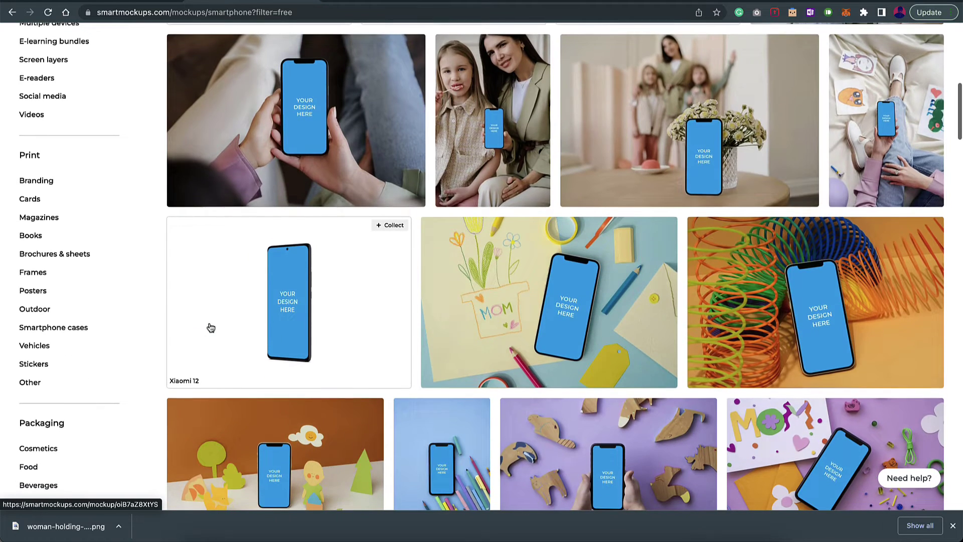
pyautogui.scroll(-1, 211, 328)
pyautogui.scroll(-10, 210, 328)
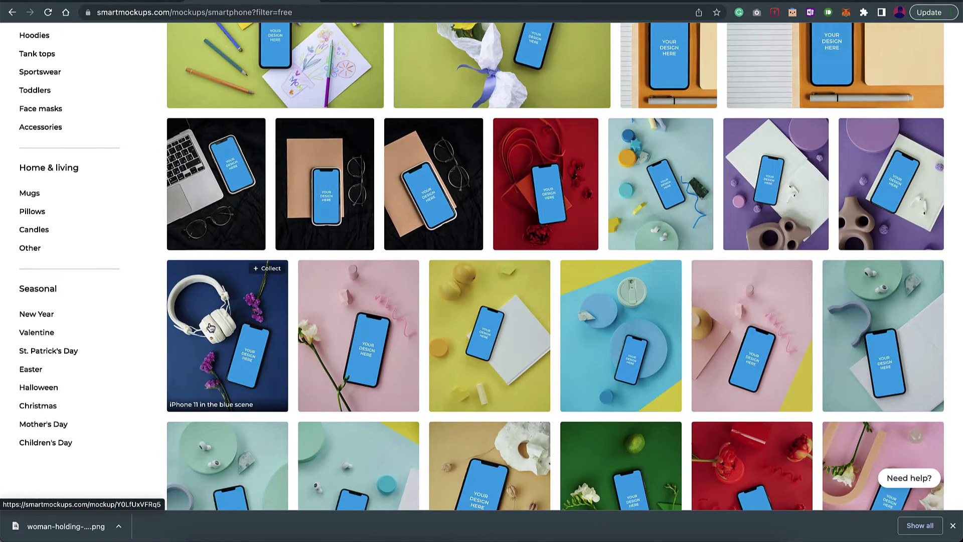
pyautogui.scroll(-4, 211, 327)
pyautogui.scroll(-2, 352, 328)
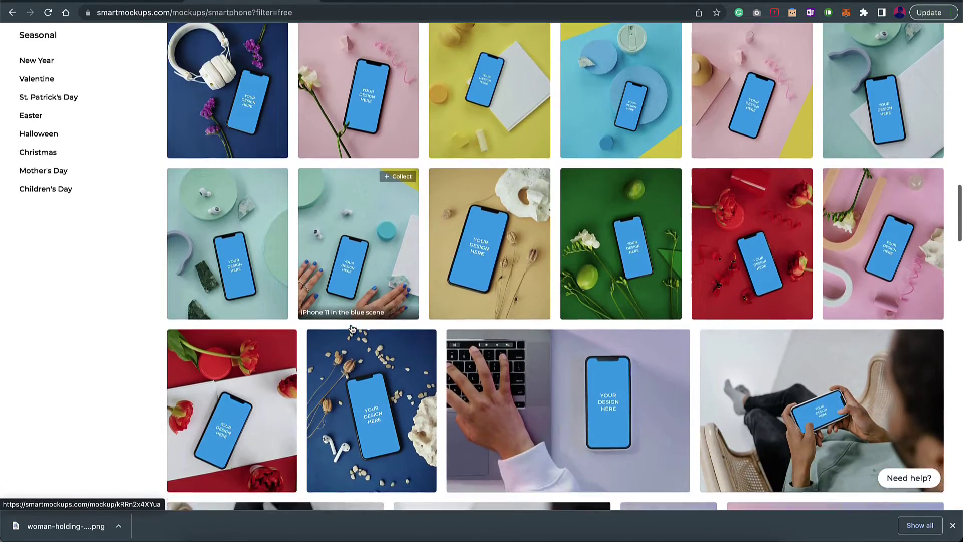
# Open the iPhone 11 in the blue scene mockup and upload iPhone 14 - 1.png as its screen.
pyautogui.click(381, 374)
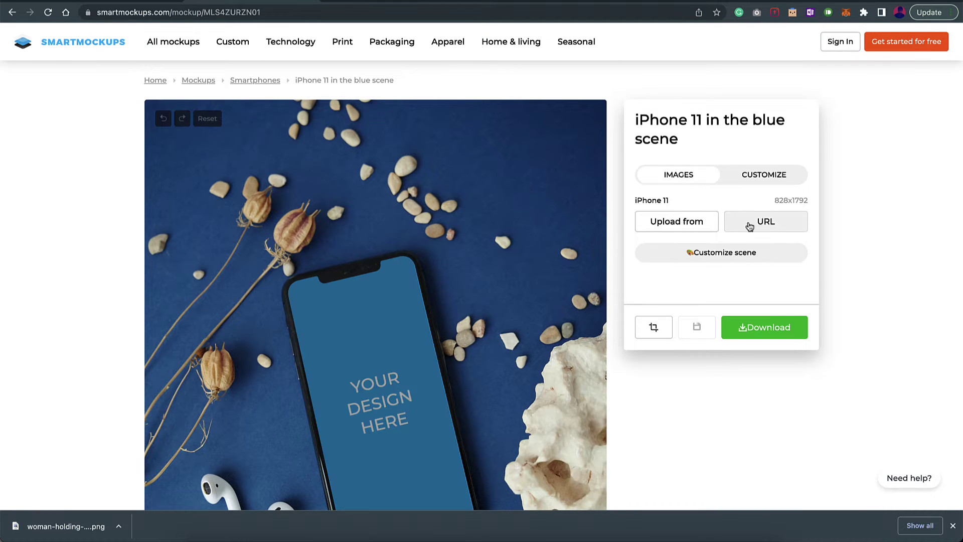
pyautogui.click(678, 227)
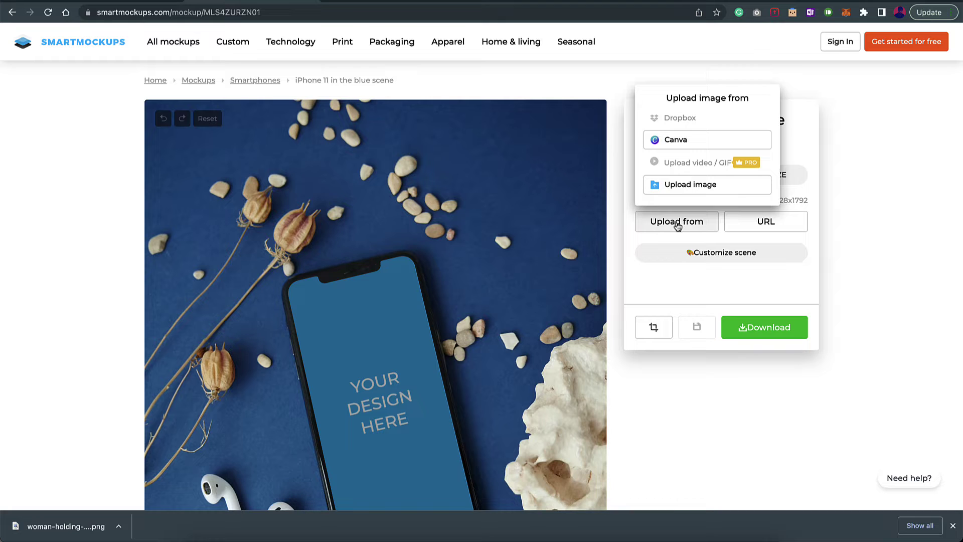
pyautogui.click(681, 186)
pyautogui.click(407, 209)
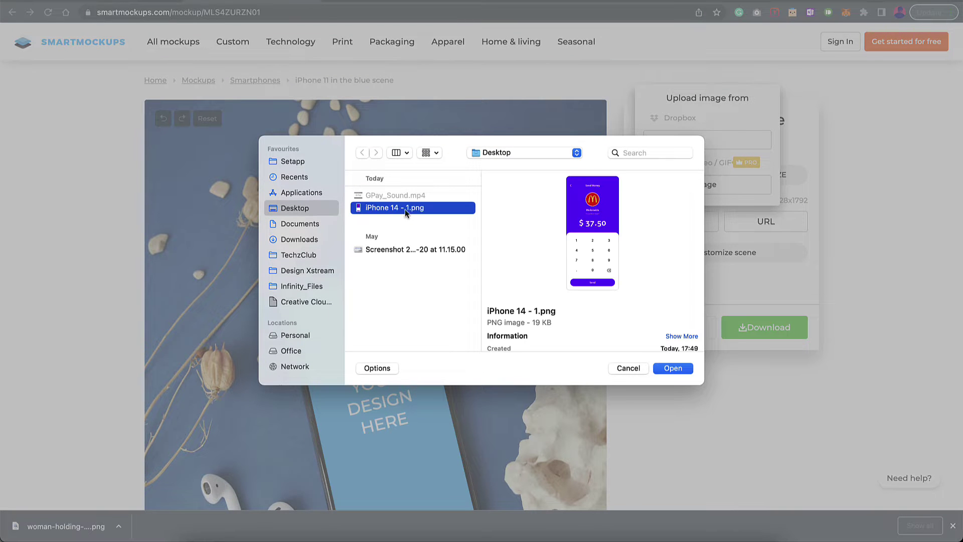
pyautogui.click(675, 368)
# Download the finished iPhone 11 blue scene mockup as a JPG.
pyautogui.scroll(-3, 676, 368)
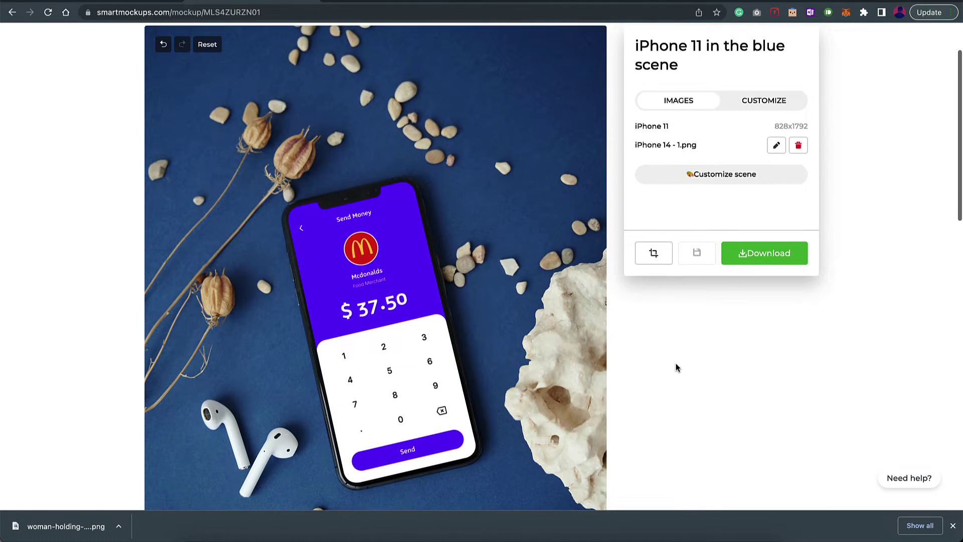
pyautogui.scroll(-2, 391, 222)
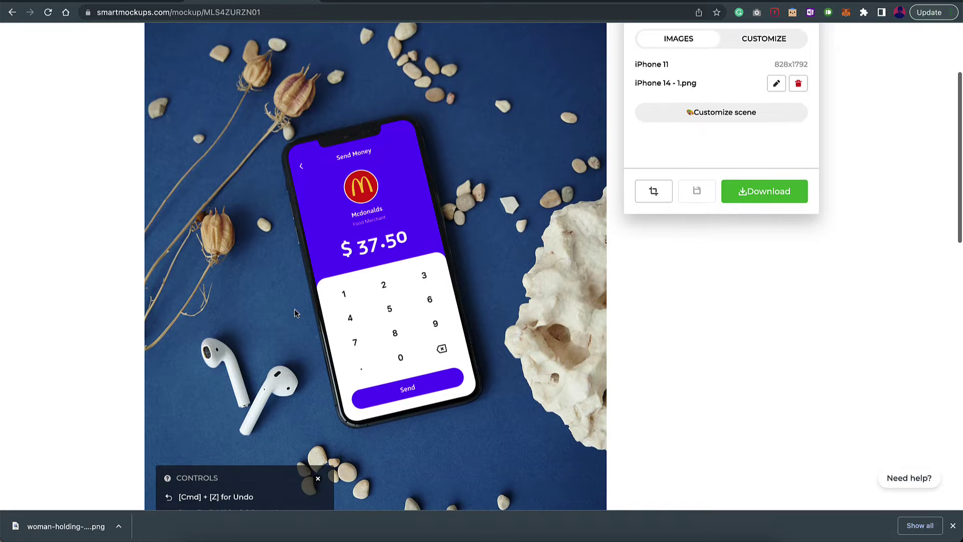
pyautogui.scroll(1, 294, 309)
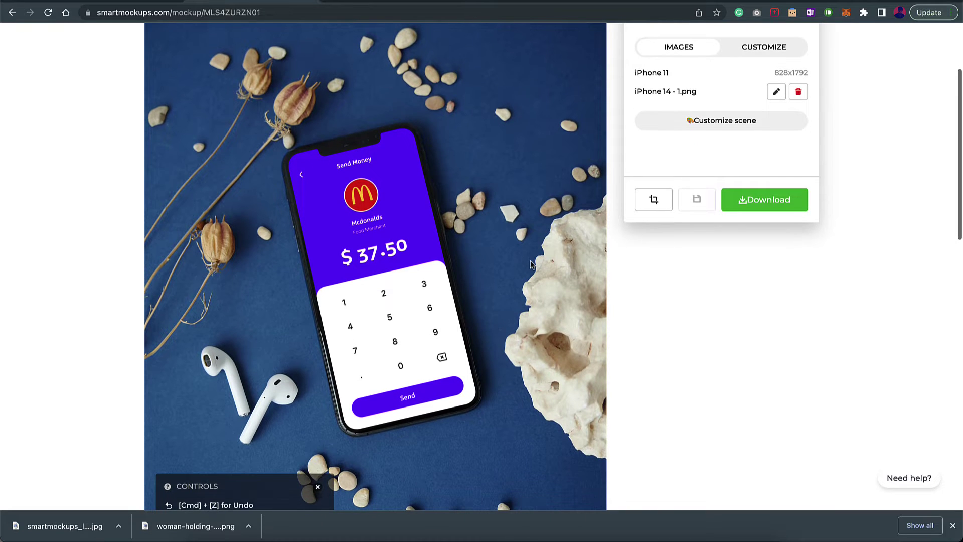
pyautogui.click(755, 208)
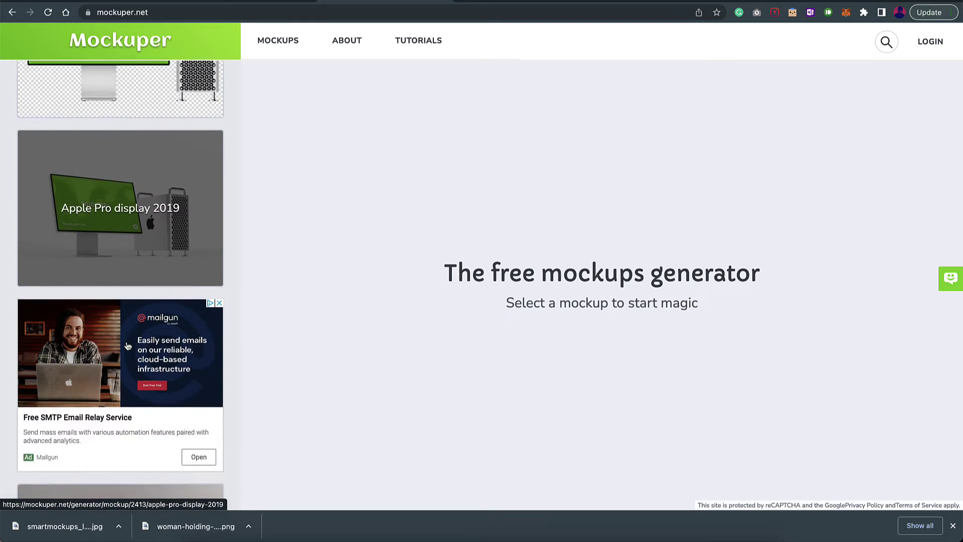
pyautogui.scroll(-10, 128, 346)
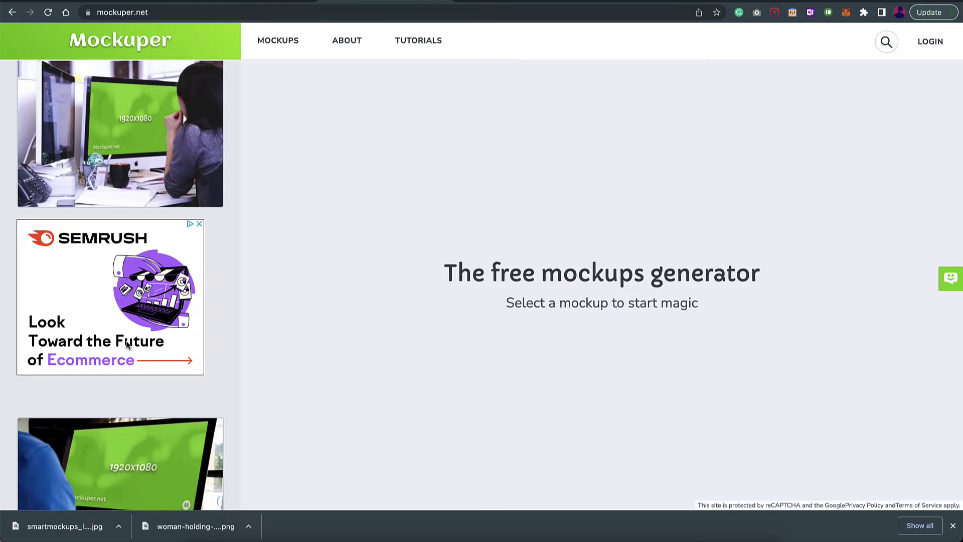
# Browse Mockuper's full phone mockup listing and open the Galaxy Note 10 in the generator.
pyautogui.scroll(15, 125, 341)
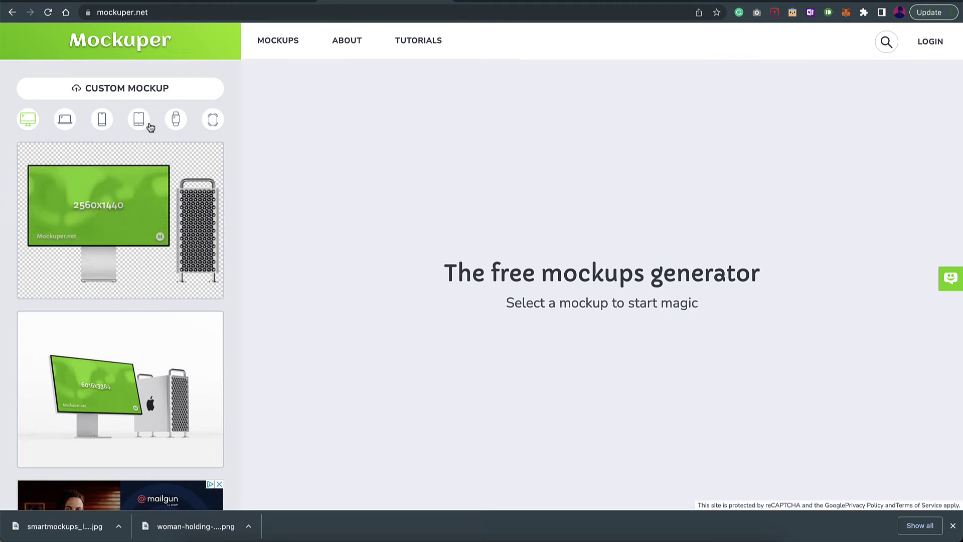
pyautogui.click(65, 125)
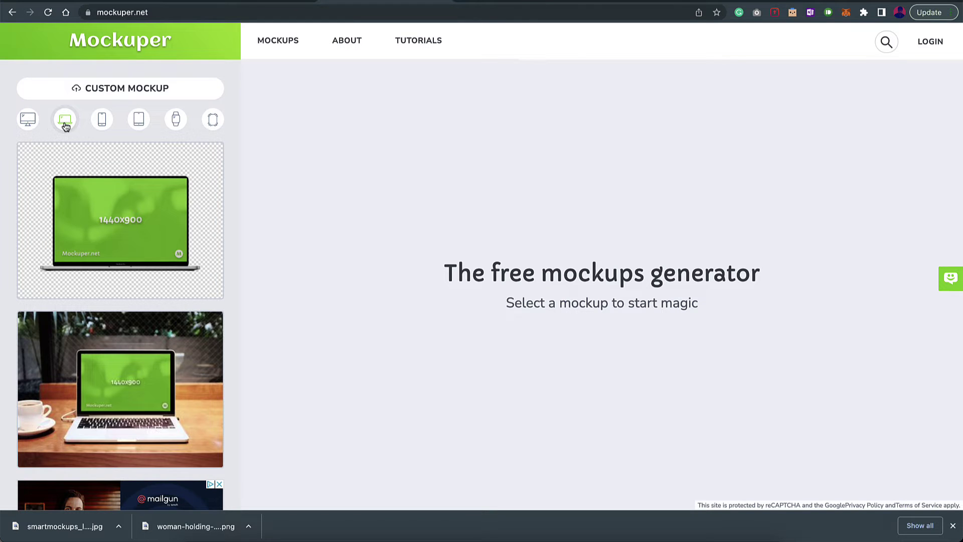
pyautogui.click(100, 126)
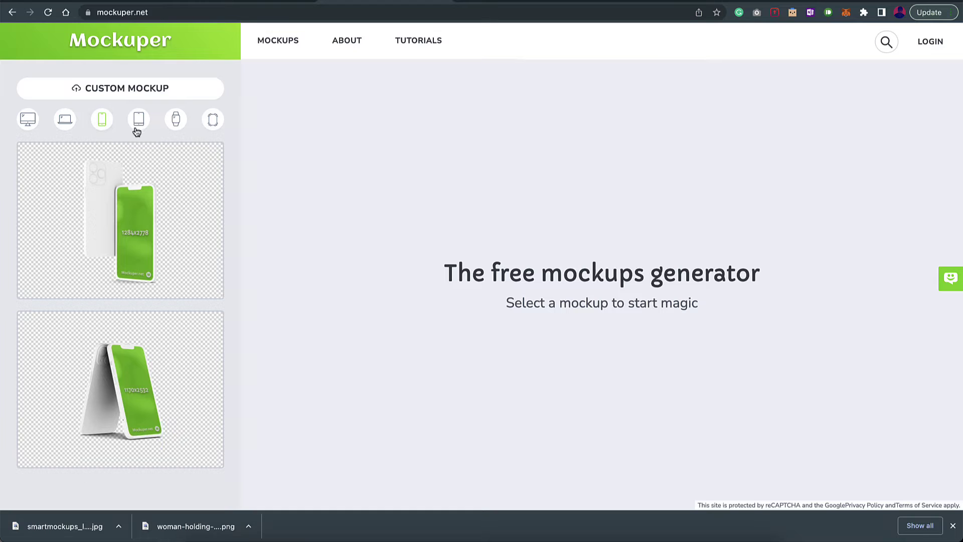
pyautogui.scroll(-10, 80, 337)
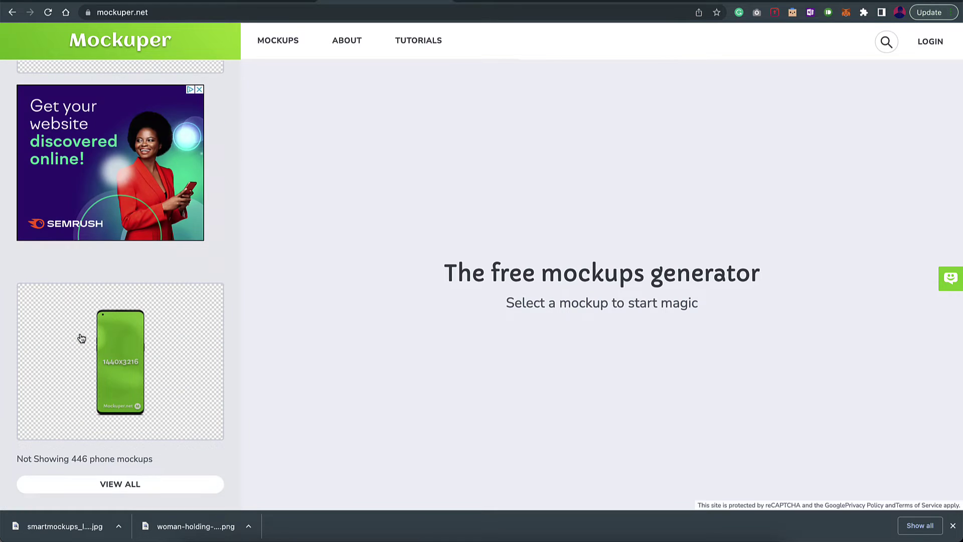
pyautogui.click(103, 483)
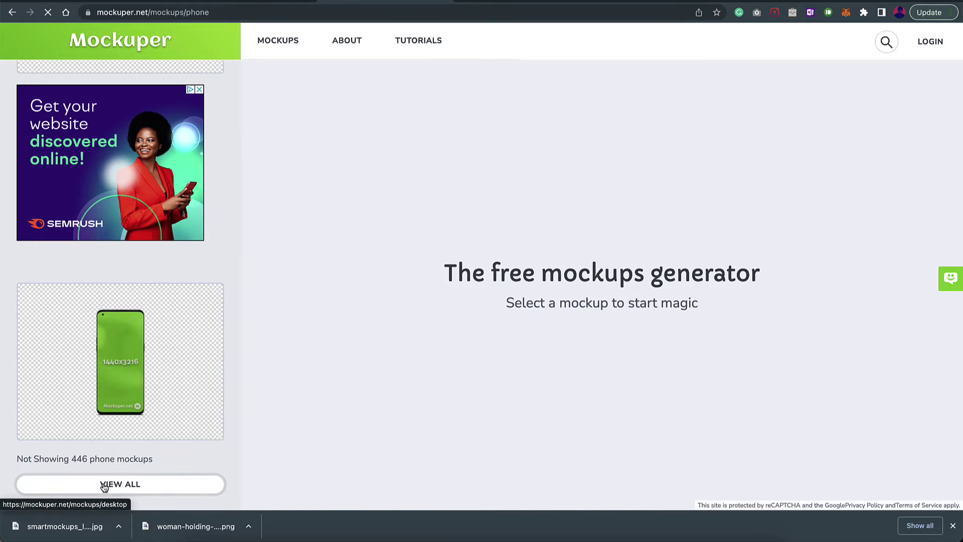
pyautogui.scroll(-20, 141, 307)
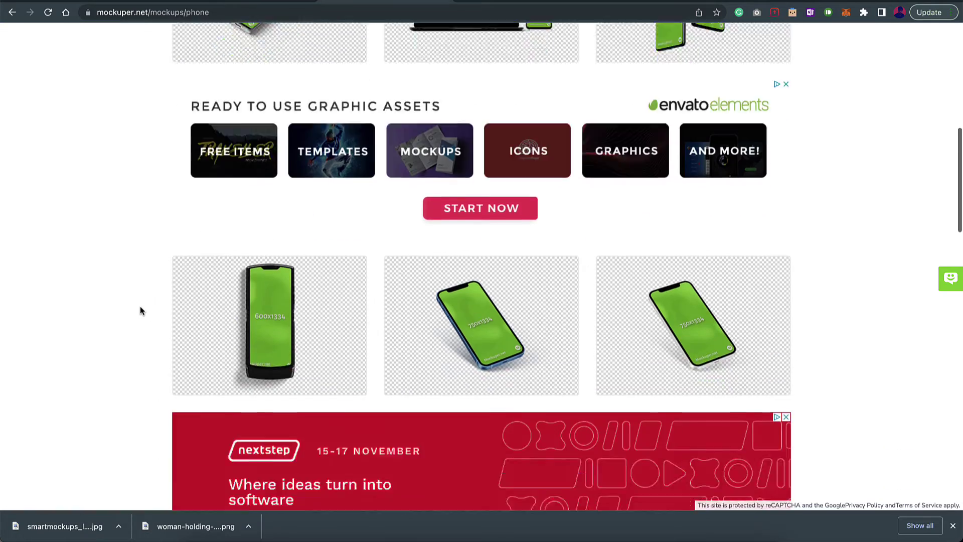
pyautogui.scroll(20, 140, 310)
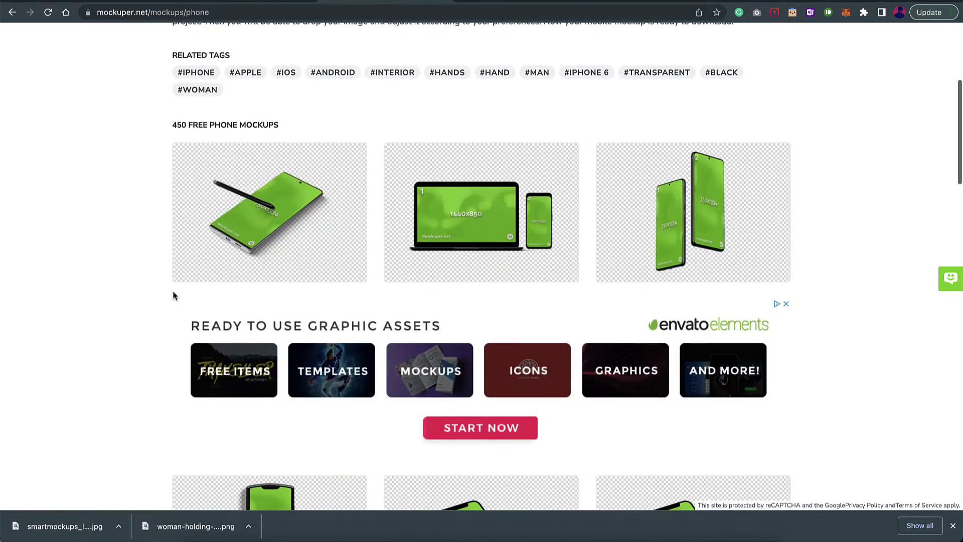
pyautogui.click(265, 221)
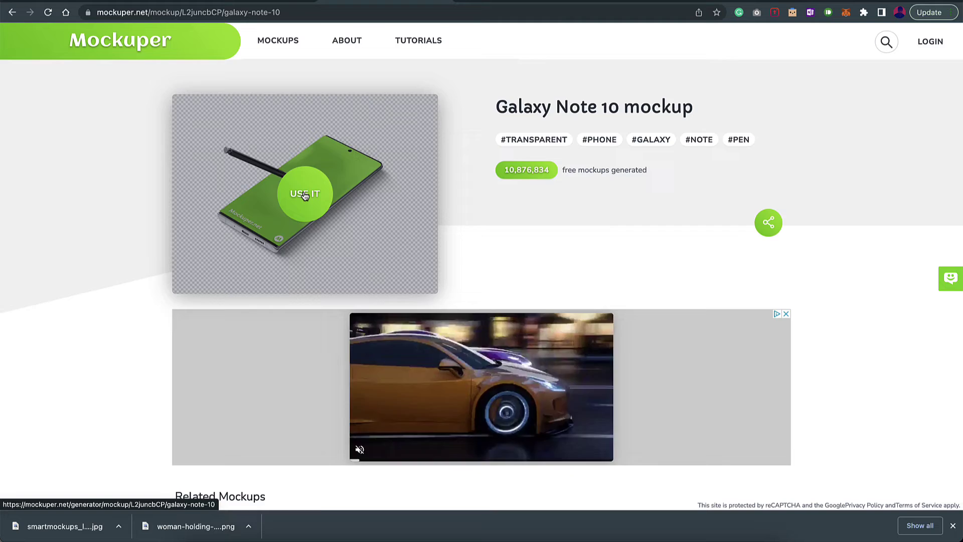
pyautogui.click(303, 194)
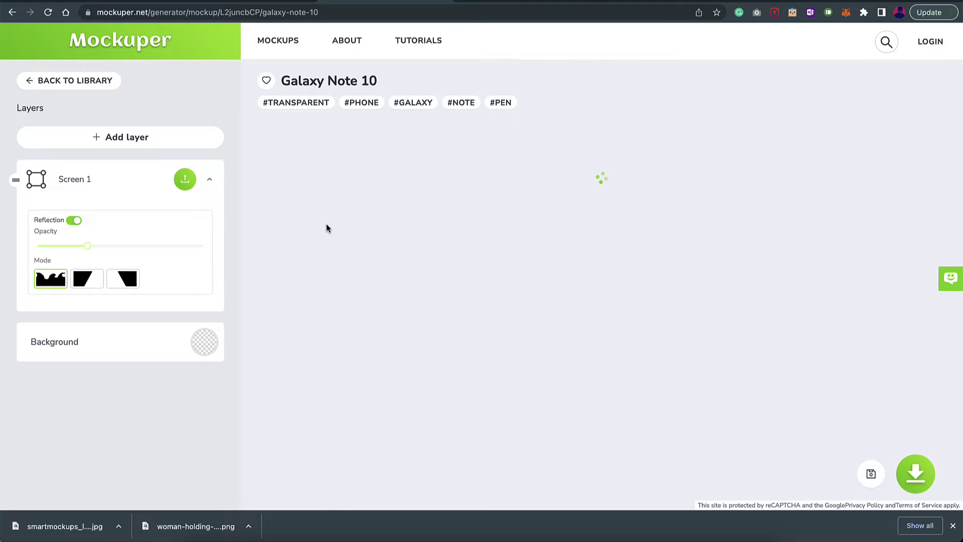
# Upload iPhone 14 - 1.png from the Desktop onto the Galaxy Note 10's Screen 1 and confirm.
pyautogui.click(185, 180)
pyautogui.click(439, 288)
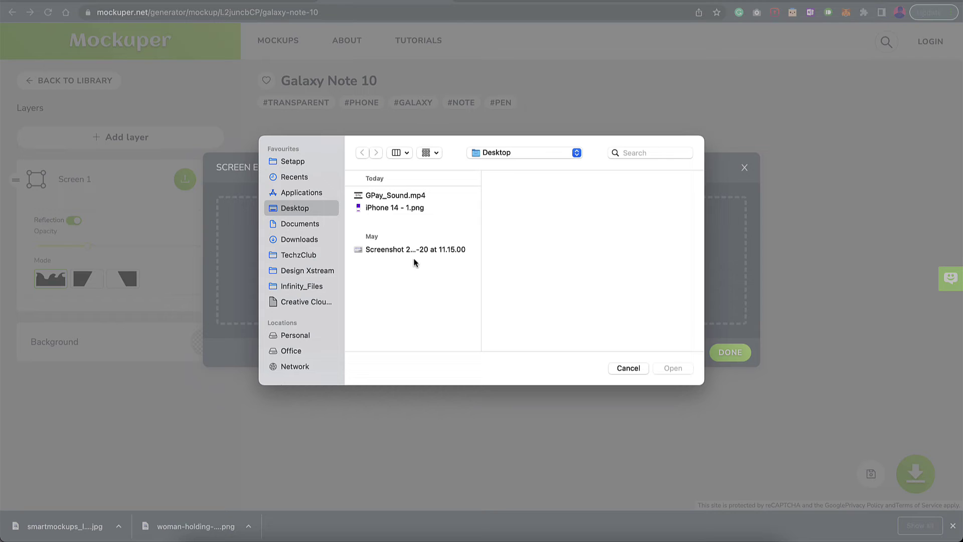
pyautogui.click(391, 209)
pyautogui.click(673, 368)
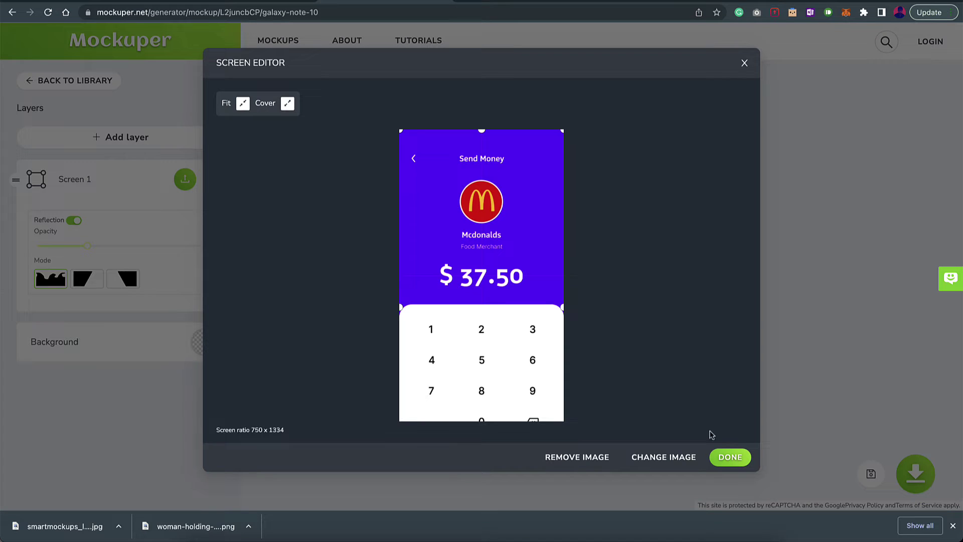
pyautogui.click(731, 461)
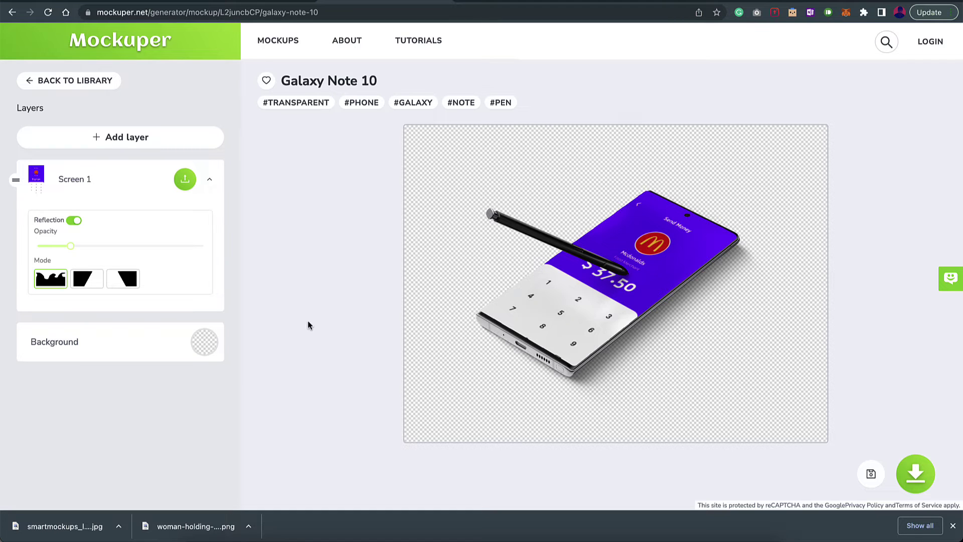
# Compare Reflection off and on, leave it on, and download the mockup as mockuper (1).png.
pyautogui.click(75, 221)
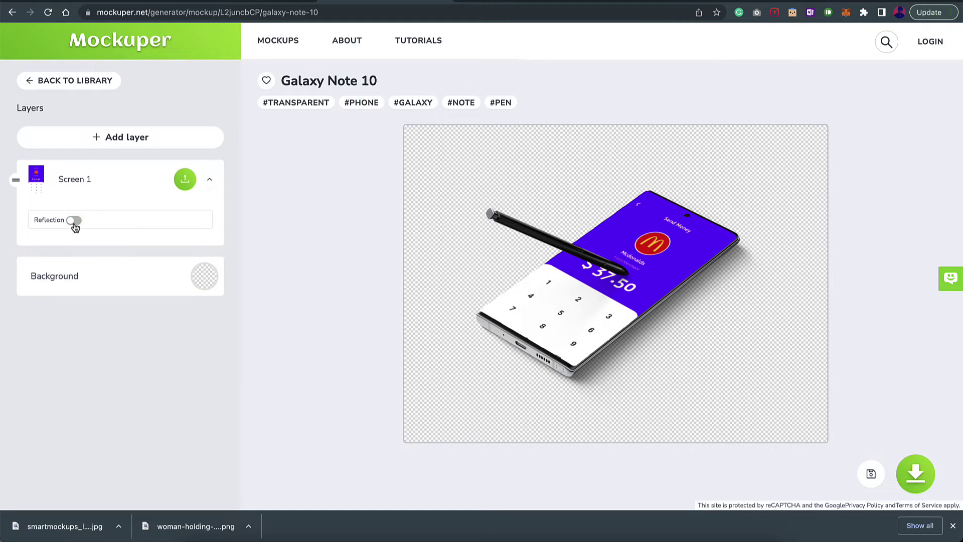
pyautogui.click(74, 222)
pyautogui.click(75, 221)
pyautogui.click(74, 221)
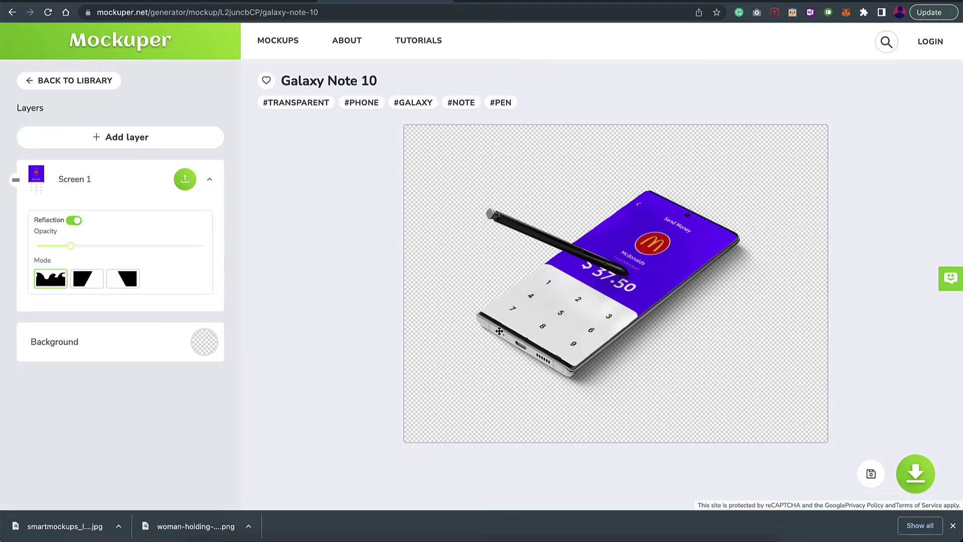
pyautogui.click(925, 470)
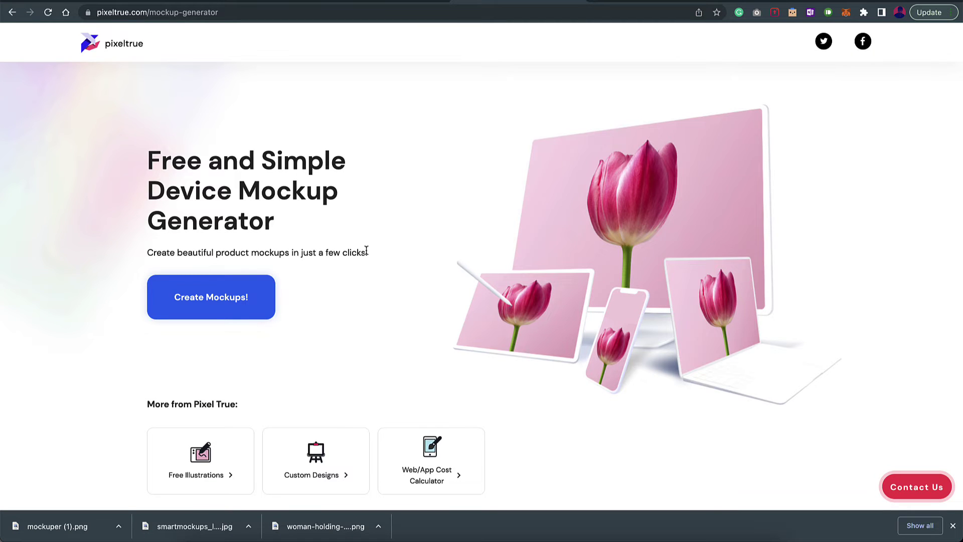
# Open Pixeltrue's mockup editor and filter the mockups to single-screen ones.
pyautogui.click(221, 297)
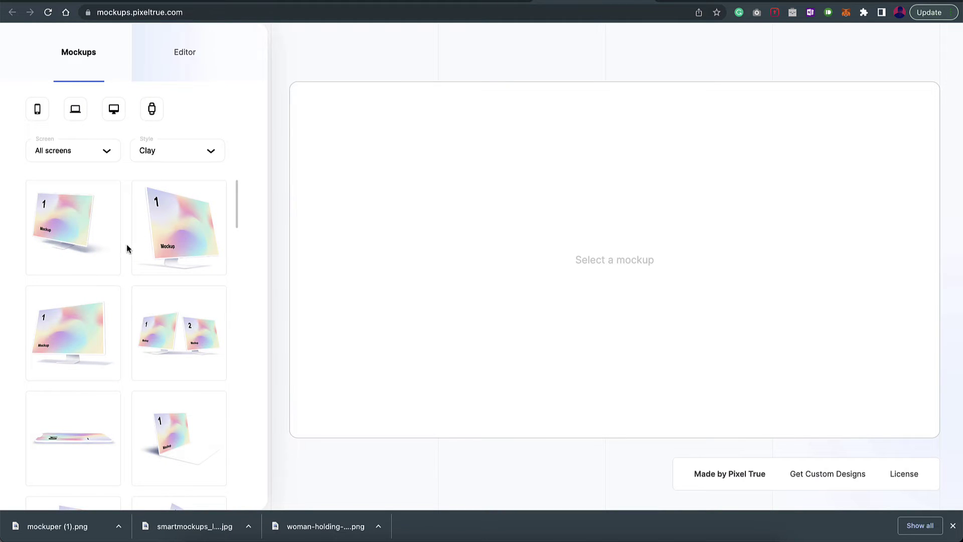
pyautogui.scroll(-3, 97, 339)
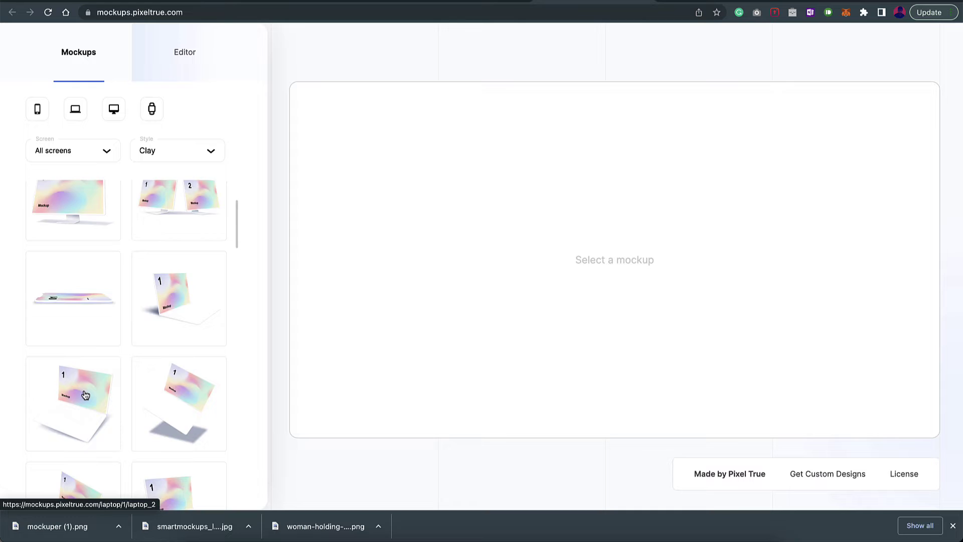
pyautogui.scroll(-2, 85, 395)
pyautogui.scroll(5, 86, 397)
pyautogui.click(107, 151)
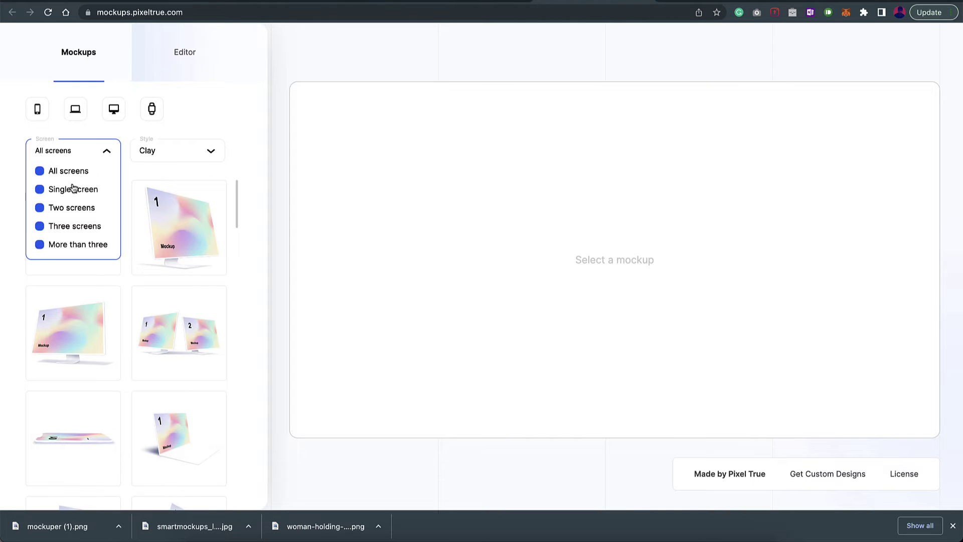
pyautogui.click(40, 171)
pyautogui.click(40, 189)
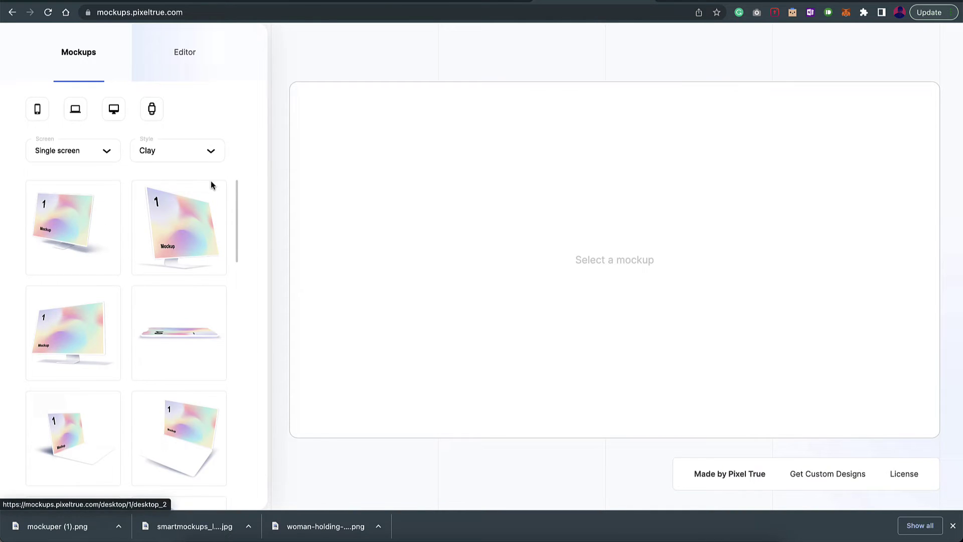
# Switch to the Realistic style, show phones, and open the tilted Realistic Mockup Phone 4.
pyautogui.click(160, 159)
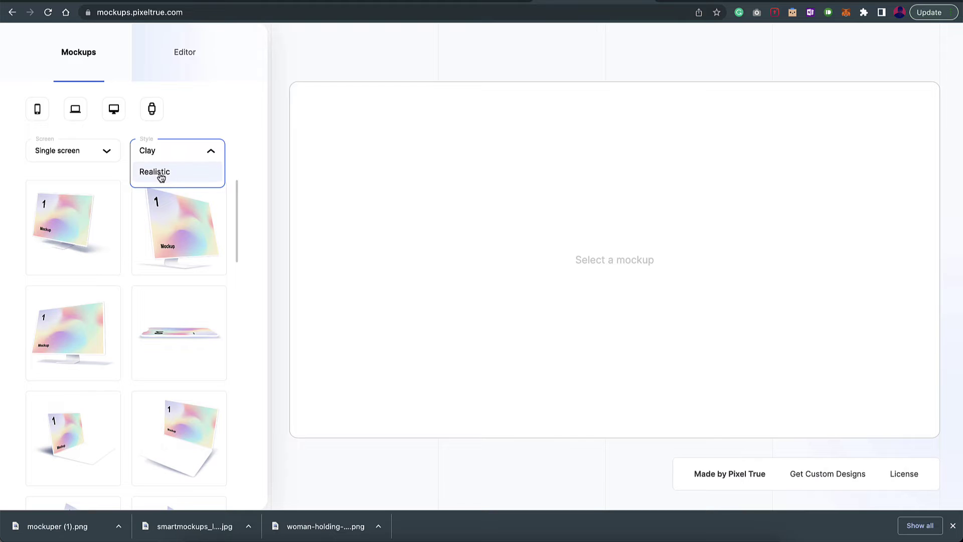
pyautogui.click(172, 174)
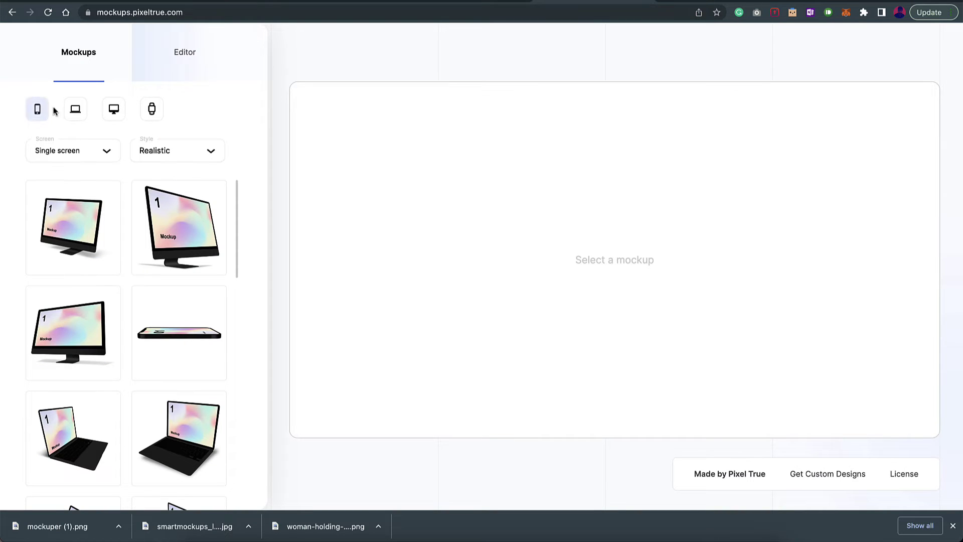
pyautogui.click(37, 116)
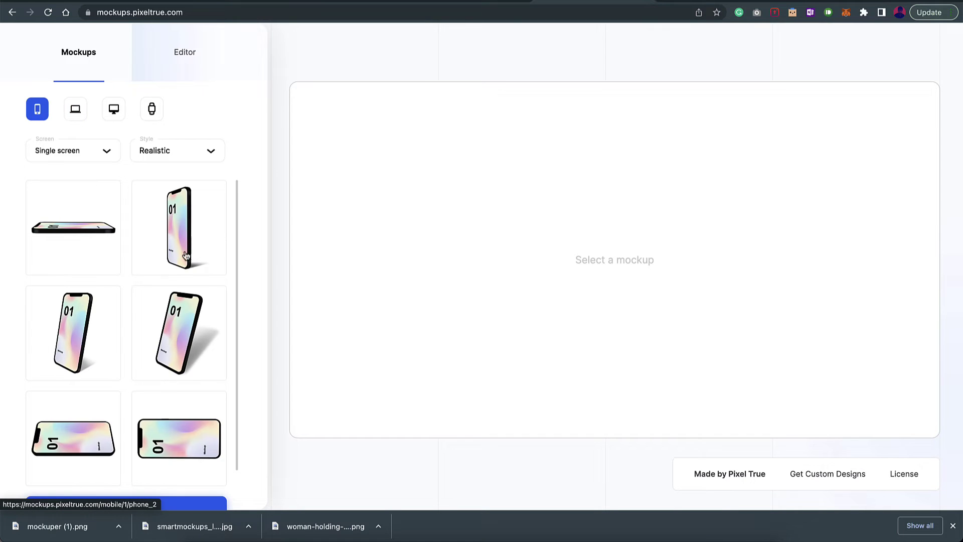
pyautogui.scroll(-2, 121, 314)
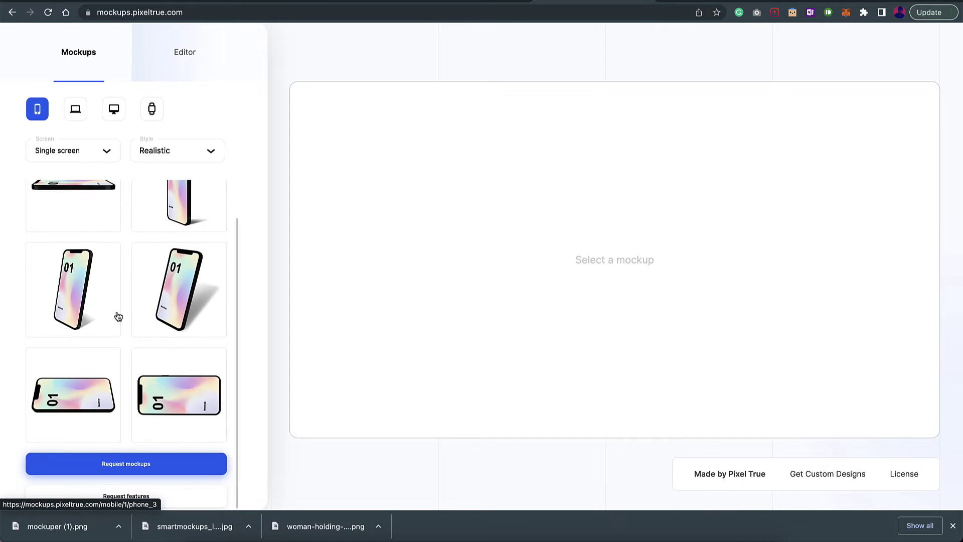
pyautogui.click(179, 294)
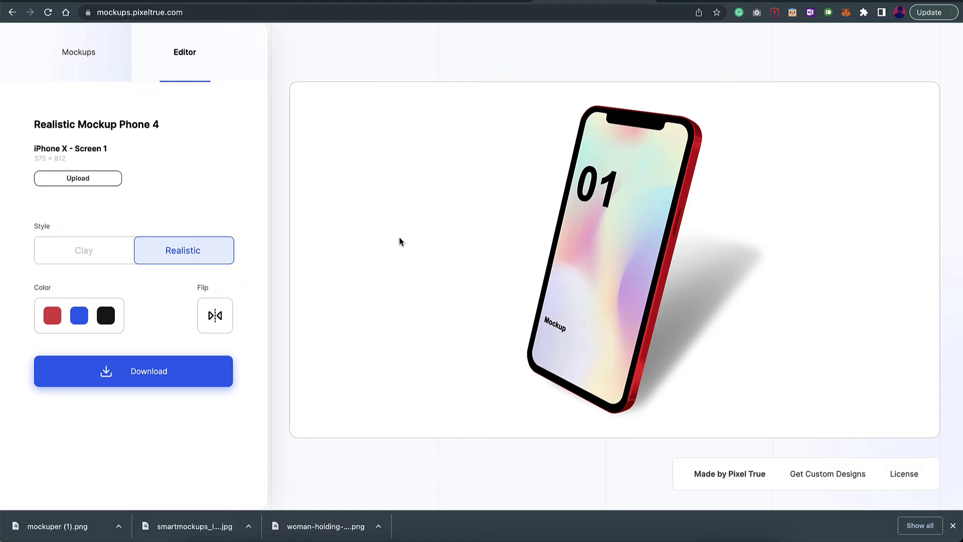
# Put iPhone 14 - 1.png on the phone screen and change the frame colour to blue.
pyautogui.click(78, 178)
pyautogui.doubleClick(396, 210)
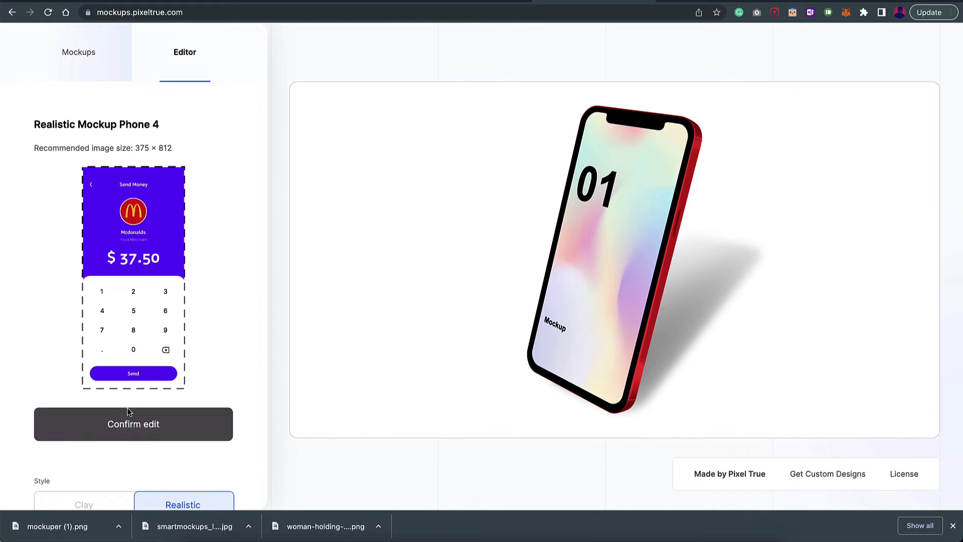
pyautogui.click(149, 436)
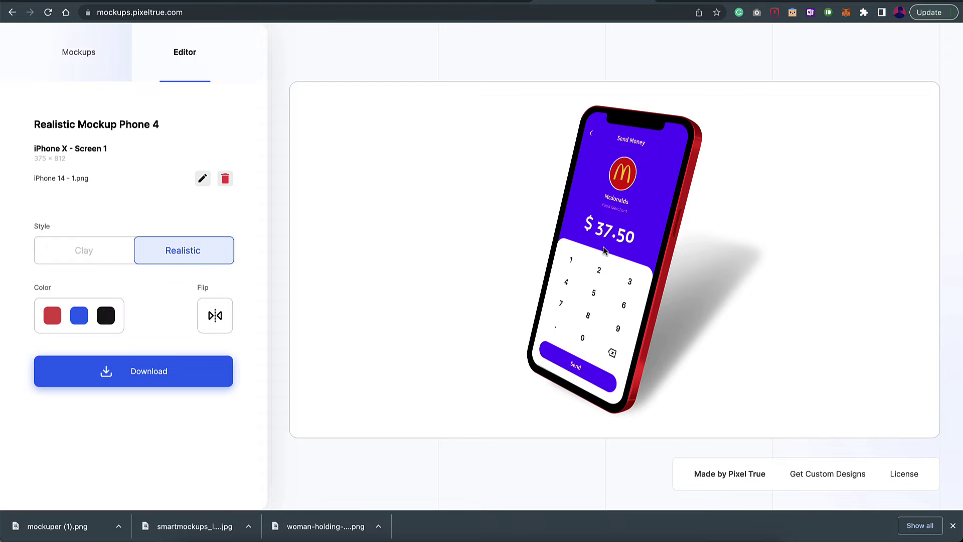
pyautogui.click(106, 316)
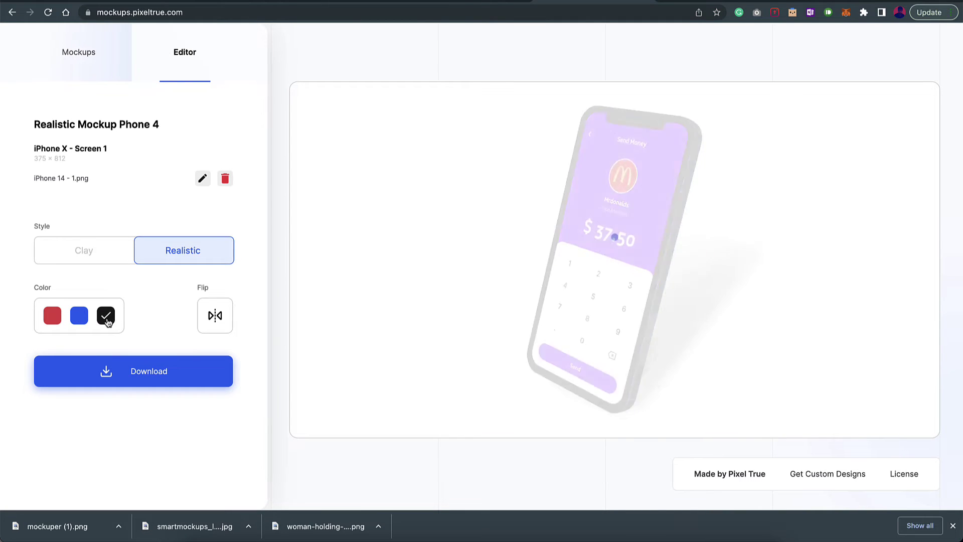
pyautogui.click(80, 317)
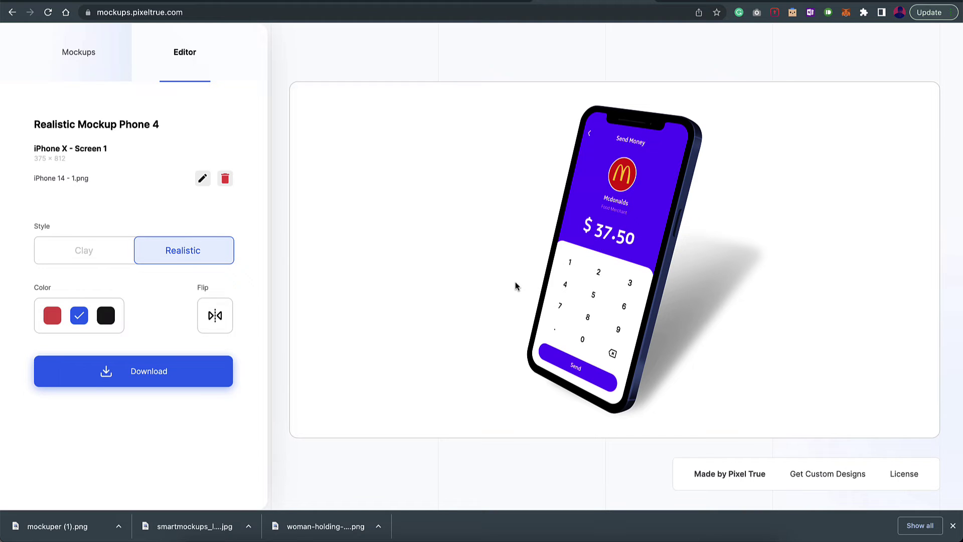
# Download the mockup as Pixel True Mockup.png and switch to the Animockup browser tab.
pyautogui.click(157, 380)
pyautogui.click(446, 346)
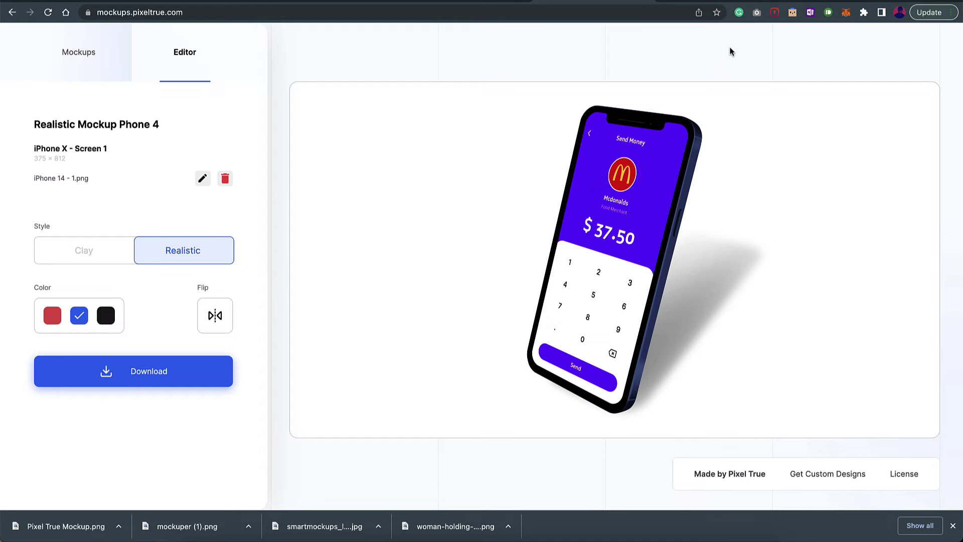
pyautogui.click(710, 2)
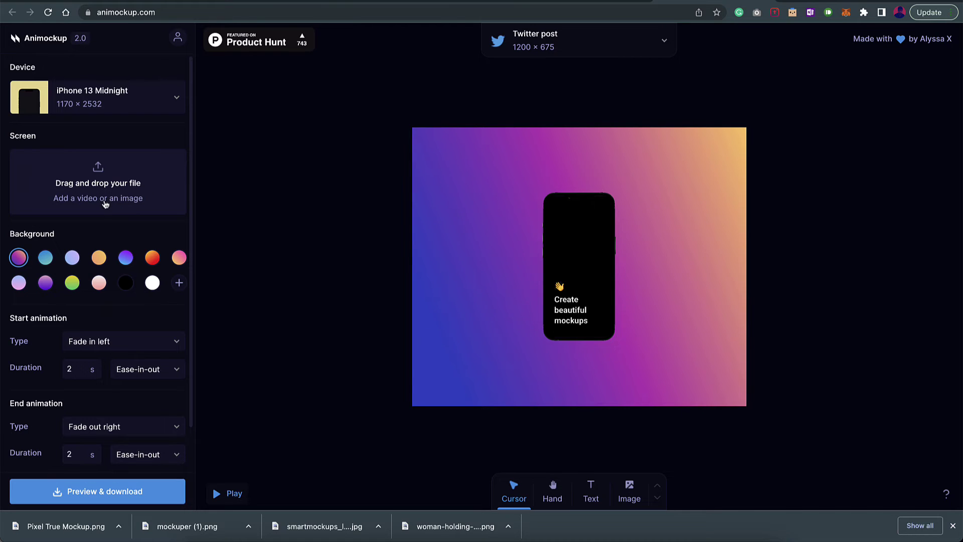
# Load the iPhone 14 - 1.png screenshot into the iPhone 13 Midnight phone screen.
pyautogui.click(104, 203)
pyautogui.click(401, 211)
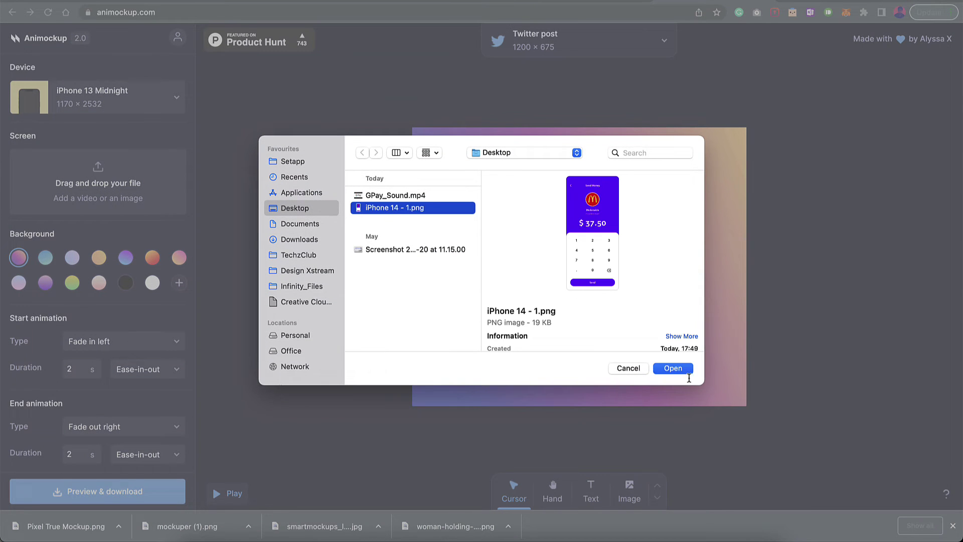
pyautogui.click(674, 368)
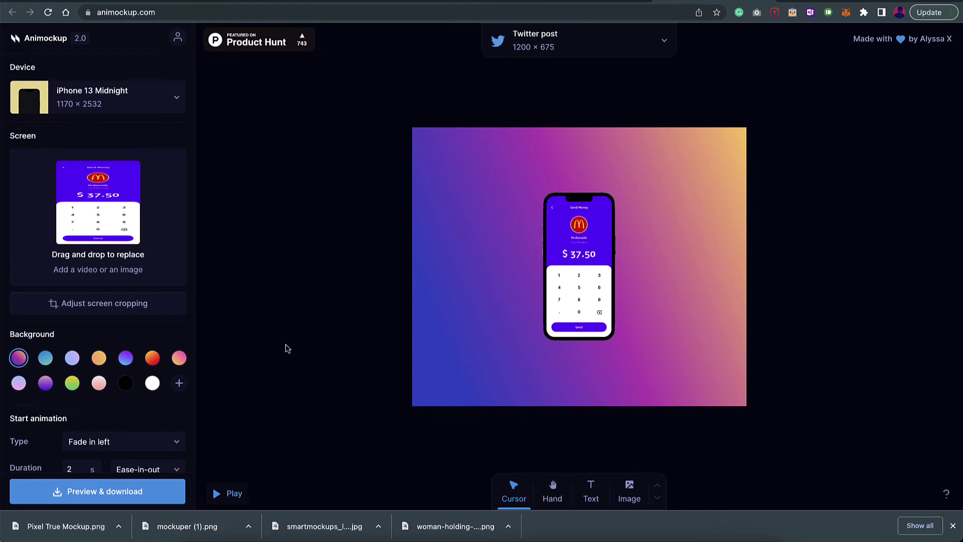
# Try several gradient backgrounds, settling on the yellow-to-pink gradient.
pyautogui.click(99, 358)
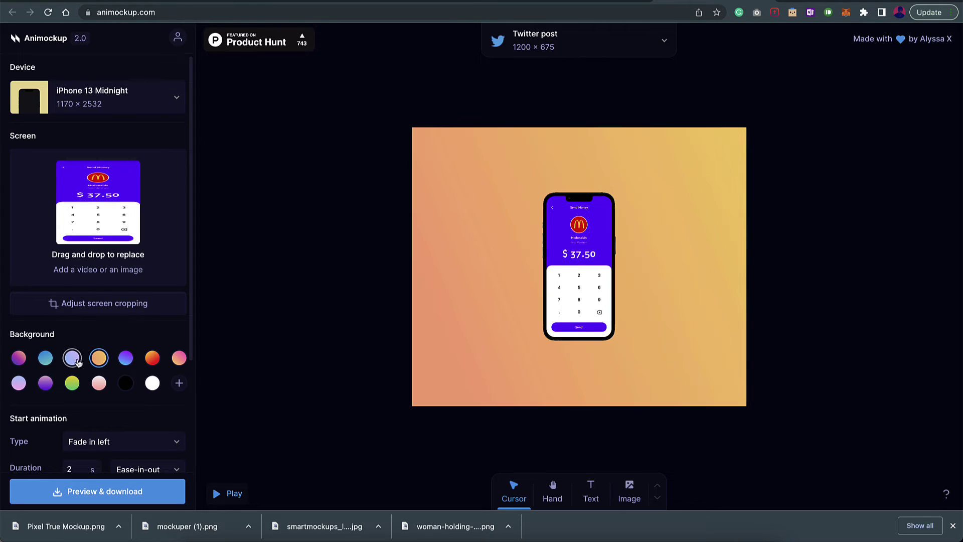
pyautogui.click(175, 361)
pyautogui.click(156, 361)
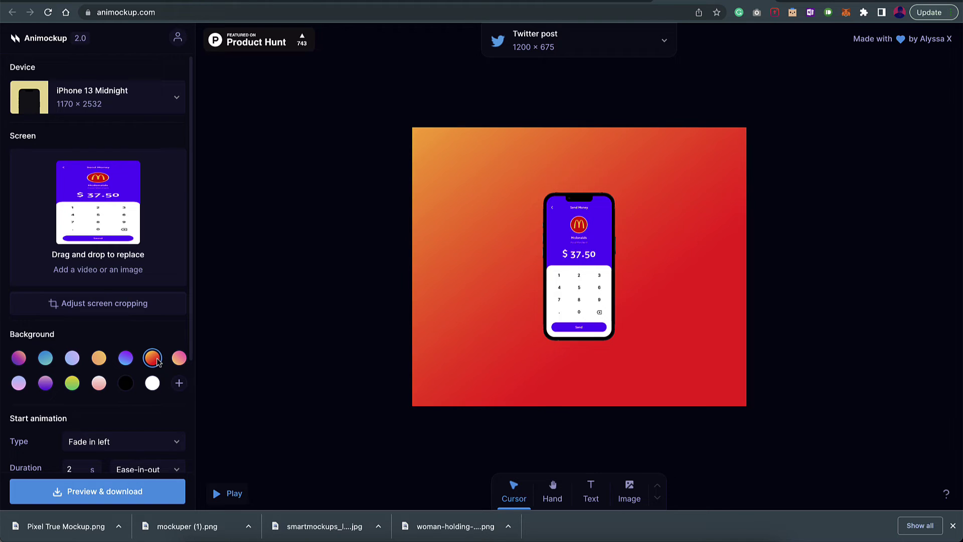
pyautogui.click(179, 358)
pyautogui.scroll(-3, 142, 405)
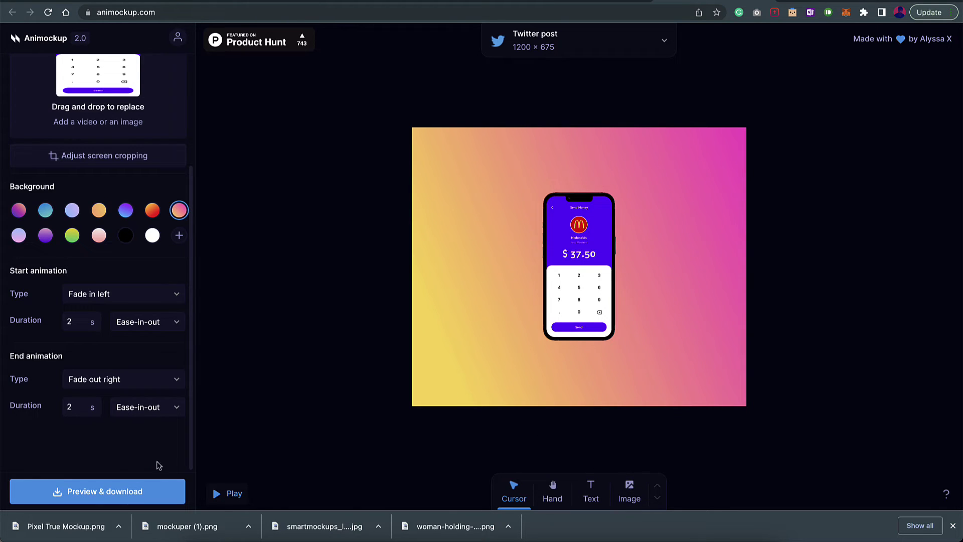
# Review the download settings, keeping WEBM format and the watermark removed, then close them.
pyautogui.click(93, 490)
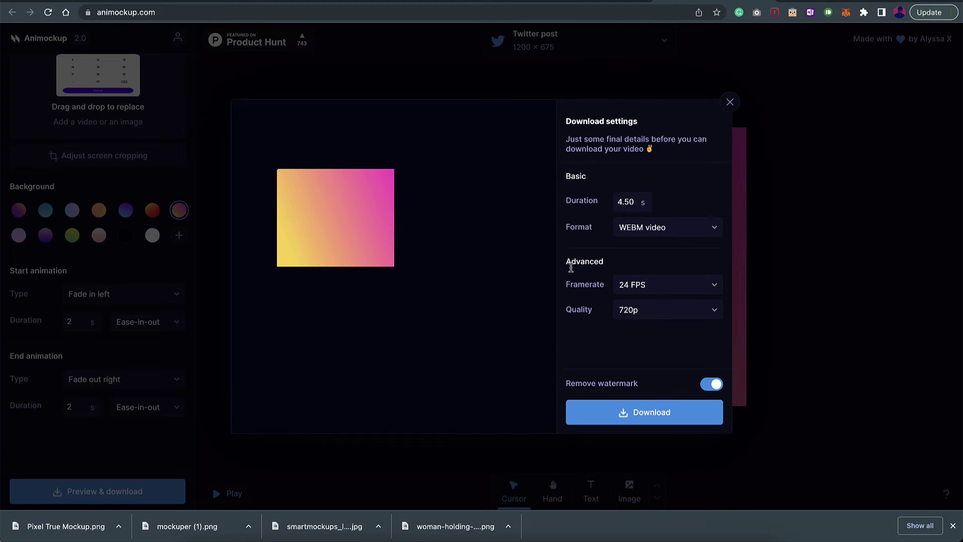
pyautogui.click(661, 231)
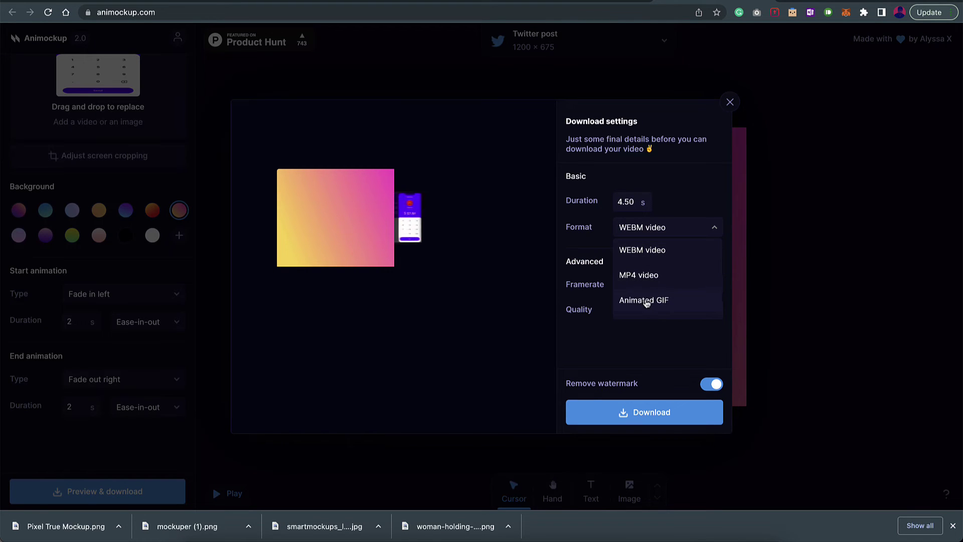
pyautogui.click(611, 337)
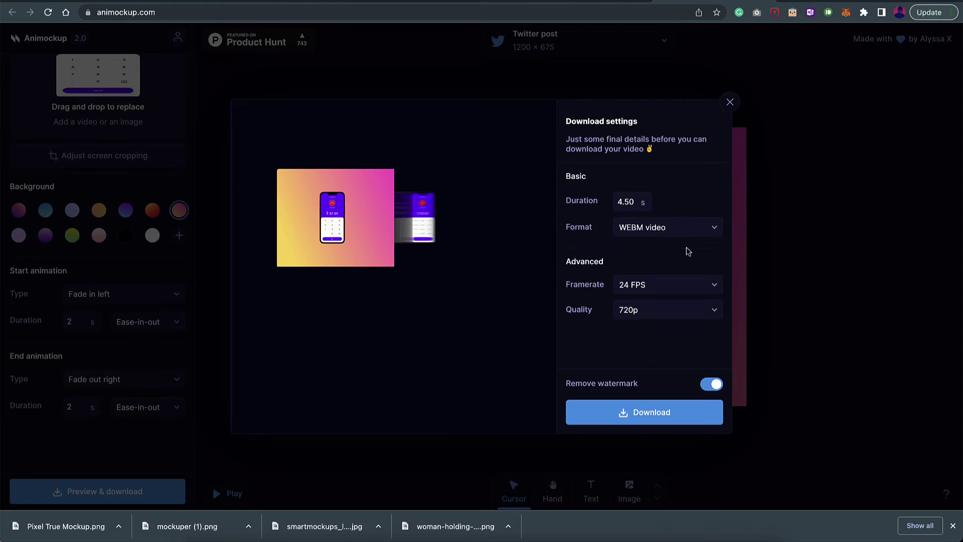
pyautogui.click(707, 384)
pyautogui.click(708, 384)
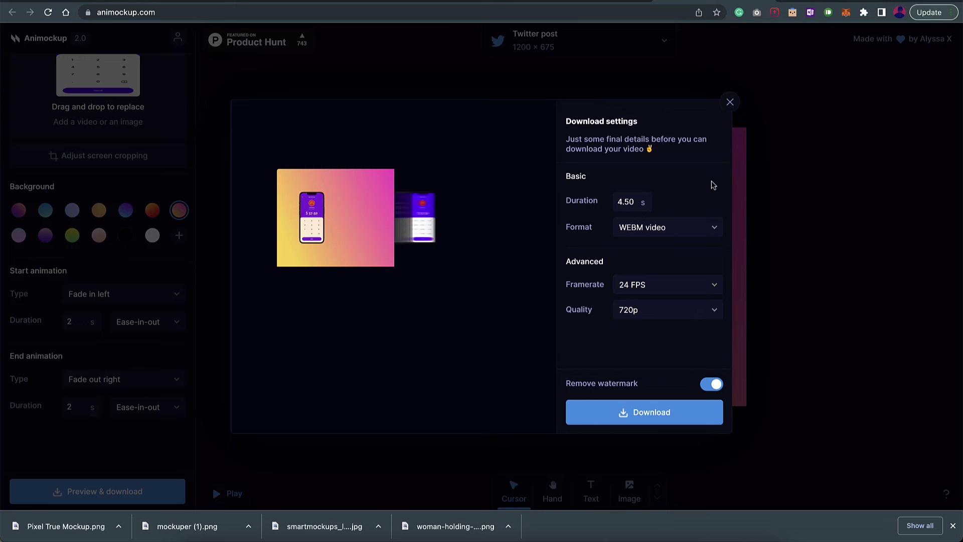
pyautogui.click(730, 103)
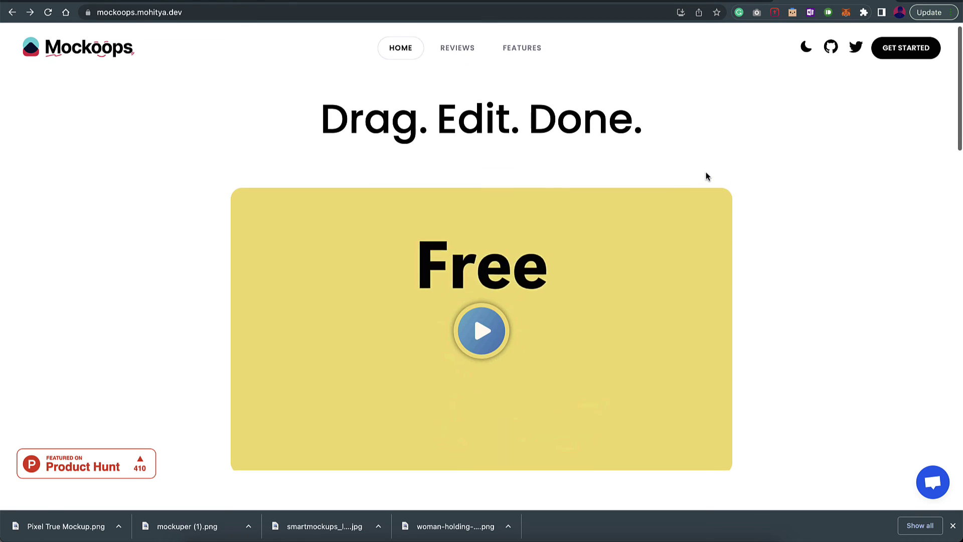
# Start a new video from the Quick Teaser! template (1920×1080, 6 s) and play its muted preview.
pyautogui.click(912, 59)
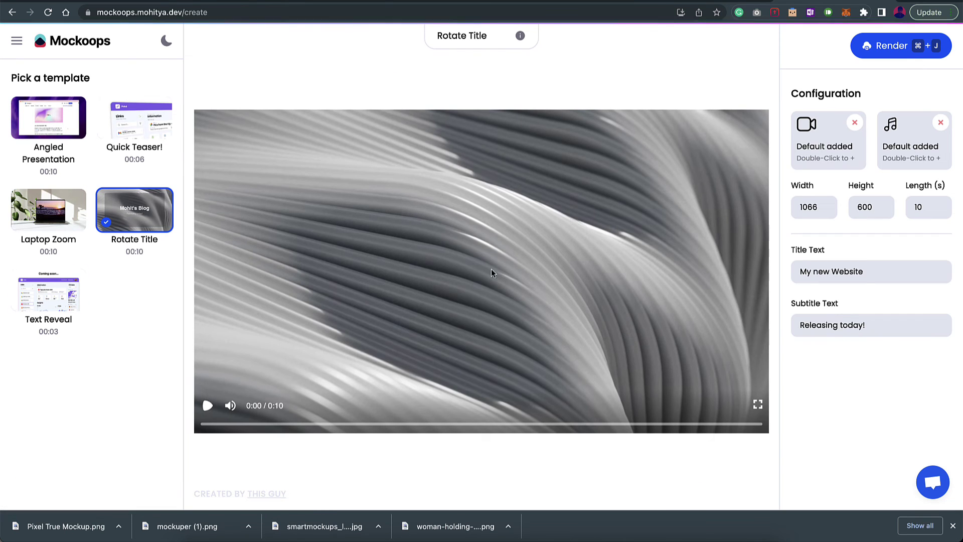
pyautogui.click(144, 129)
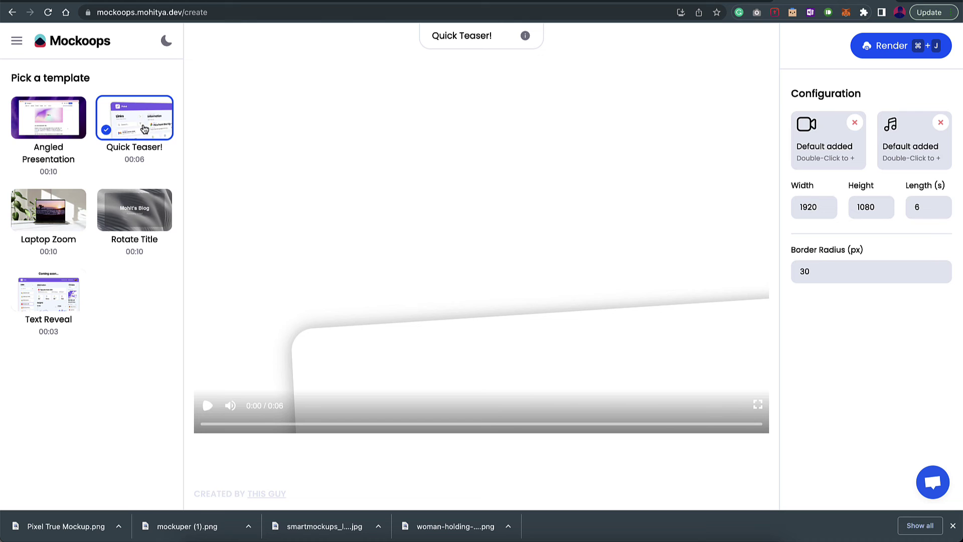
pyautogui.click(207, 407)
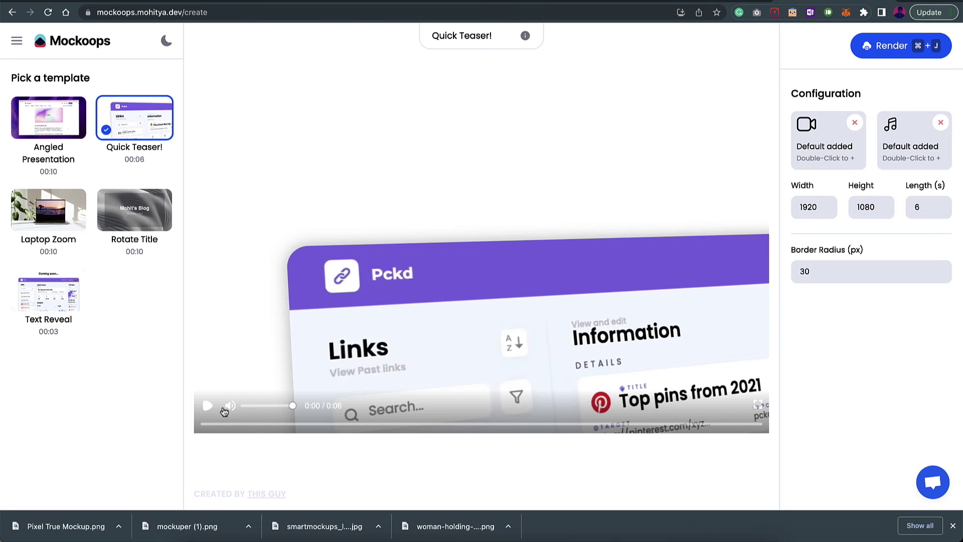
pyautogui.click(230, 405)
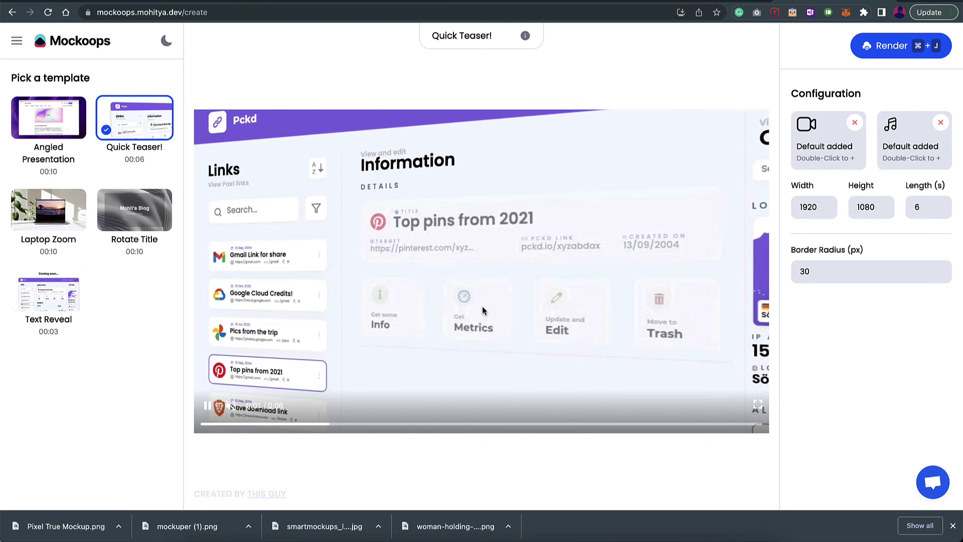